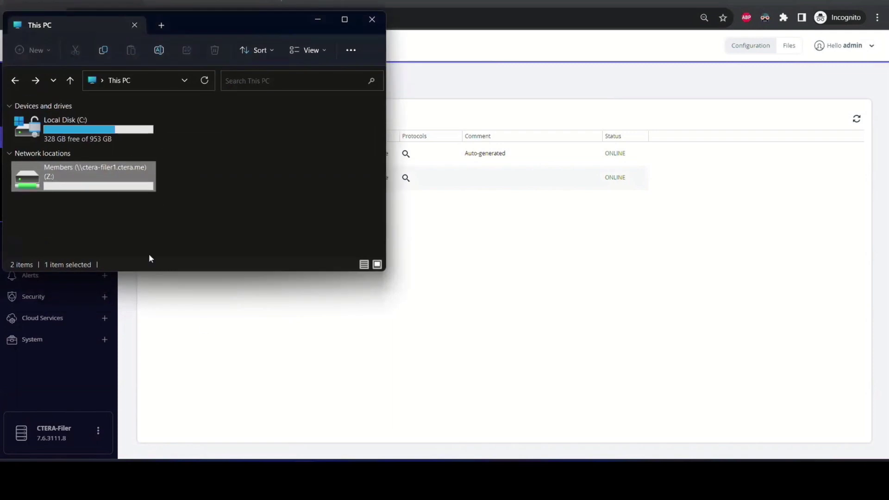
Step: Open the Members share on drive Z: and display the properties of the first member's folder
{"action": "double_click", "coordinate": [66, 172]}
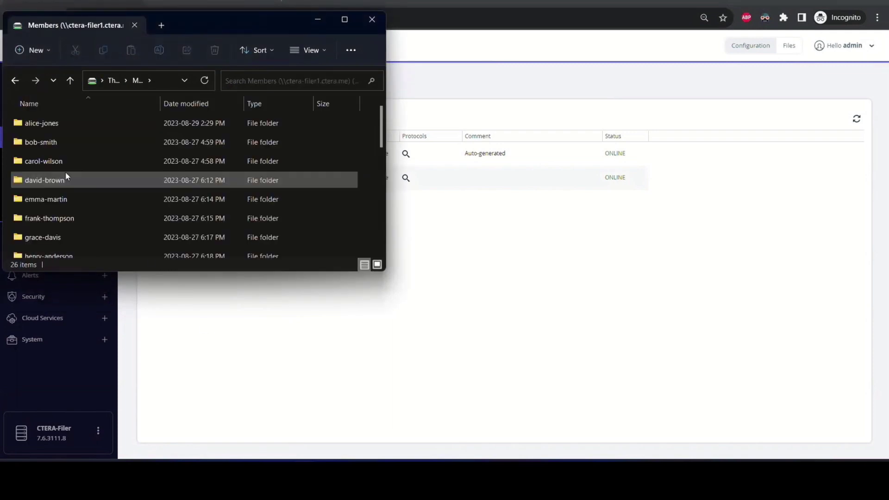
{"action": "left_click", "coordinate": [48, 125]}
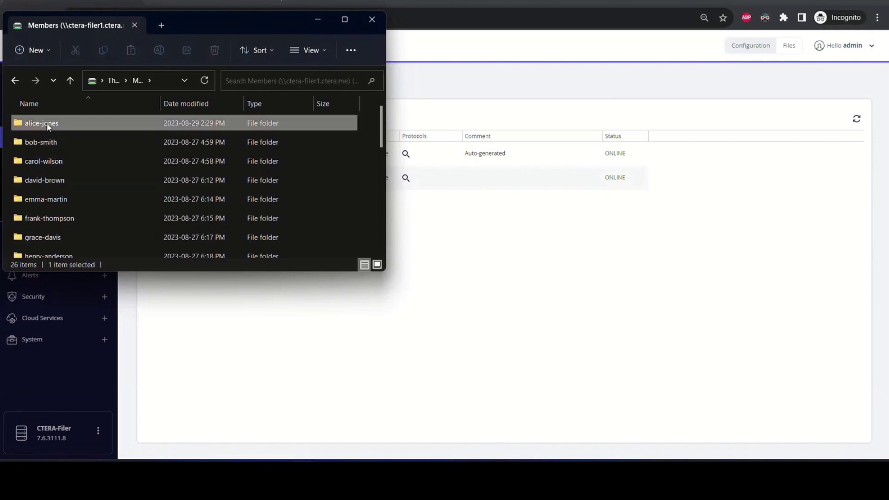
{"action": "right_click", "coordinate": [48, 125]}
{"action": "left_click", "coordinate": [102, 292]}
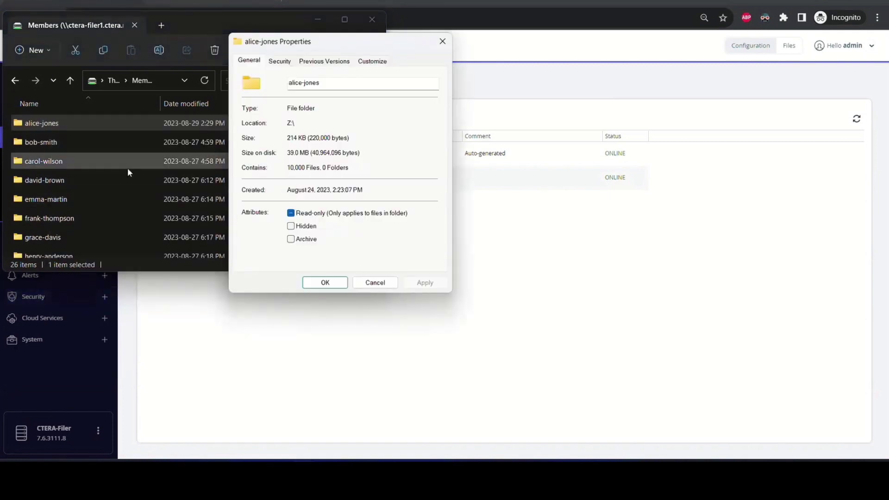
Step: Open the last member's folder in the Z: share to check its item count, and put away the folder window and properties dialog
{"action": "scroll", "coordinate": [48, 254], "scroll_direction": "down", "scroll_amount": 6}
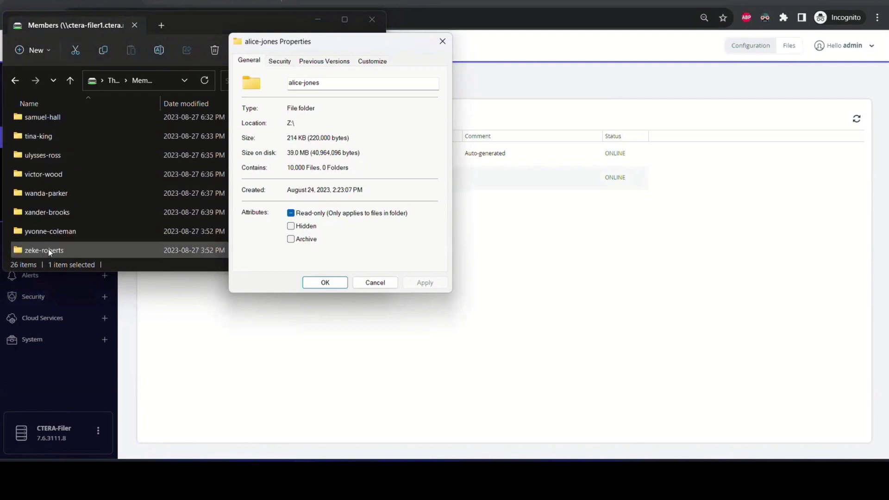
{"action": "double_click", "coordinate": [49, 251]}
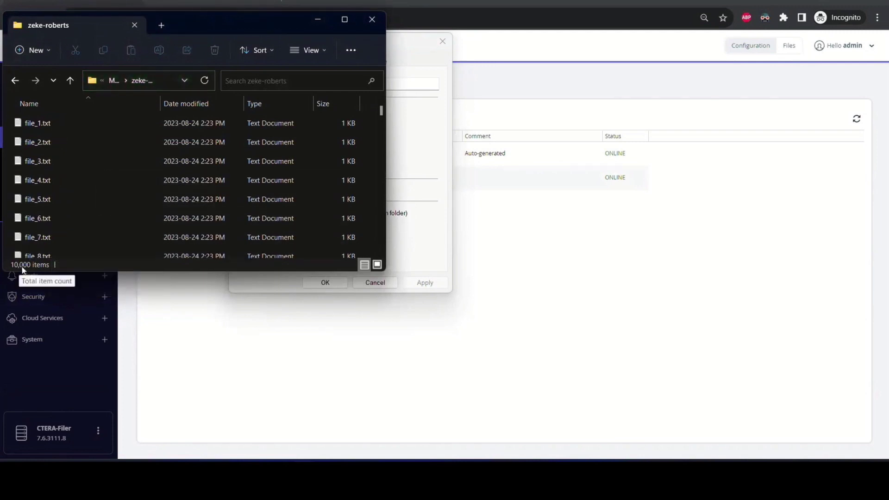
{"action": "left_click", "coordinate": [319, 19]}
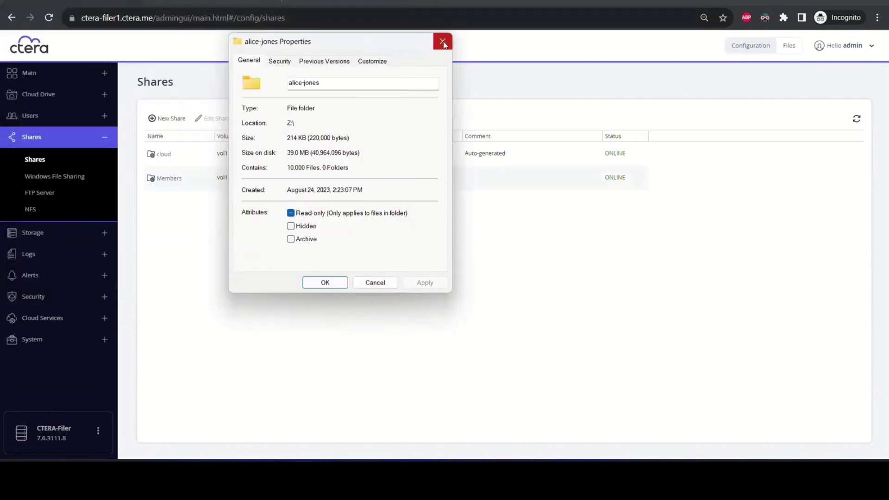
{"action": "left_click", "coordinate": [443, 42]}
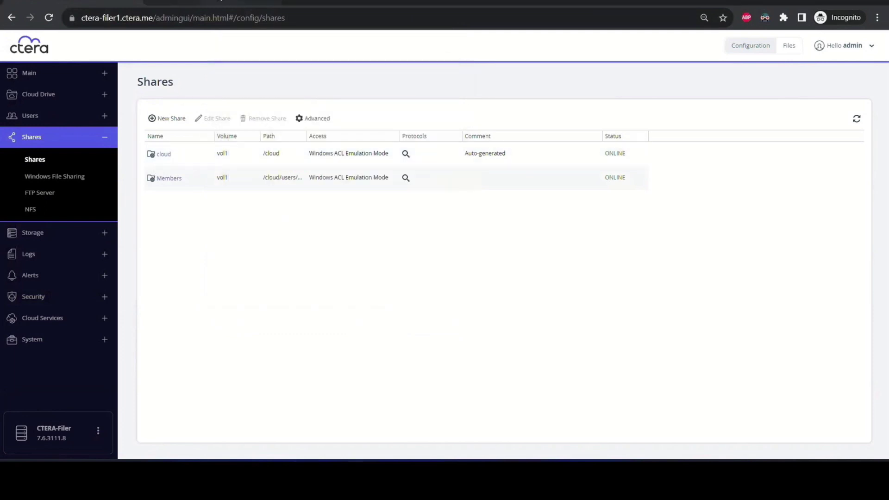
Step: Run python ctera-cli.py from C:\Recovery Material to configure the new filer at 192.168.94.70, timing the run with the stopwatch
{"action": "left_click", "coordinate": [237, 1]}
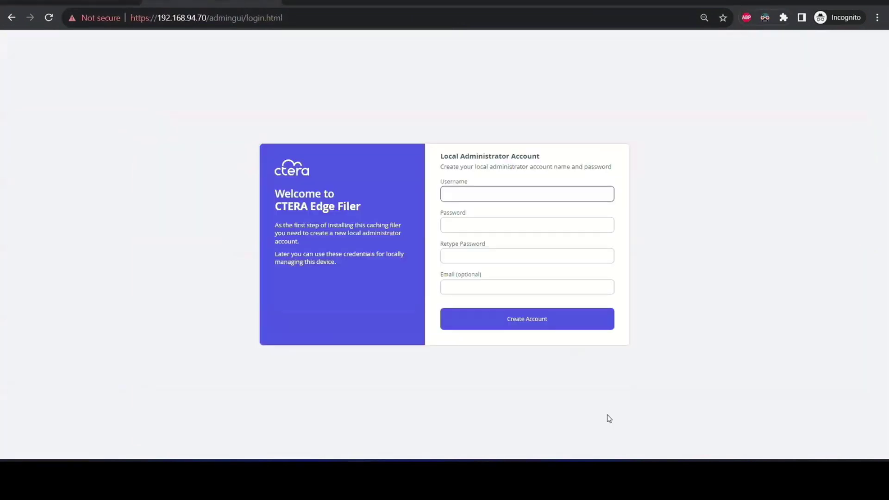
{"action": "key", "text": "alt+Tab"}
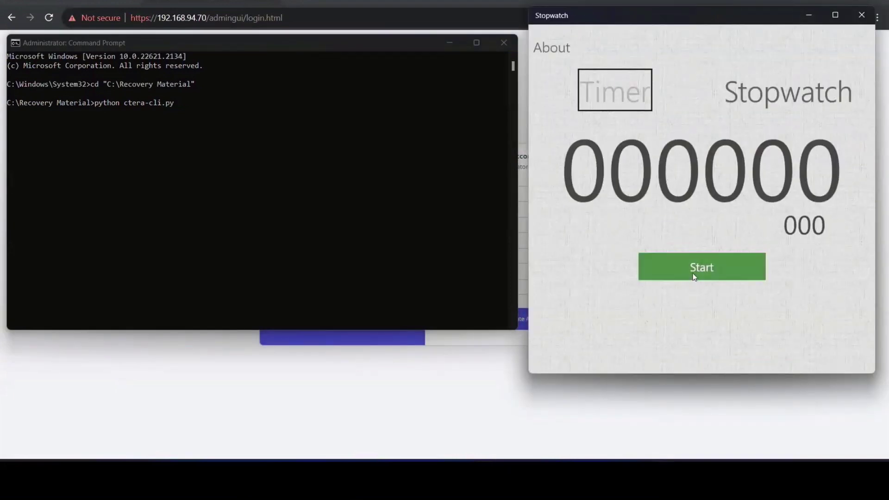
{"action": "left_click", "coordinate": [695, 276]}
{"action": "left_click", "coordinate": [236, 212]}
{"action": "key", "text": "Return"}
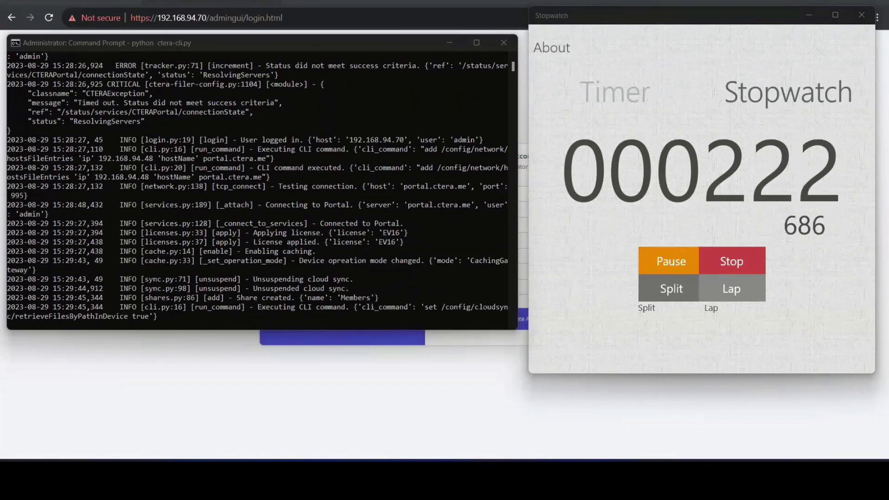
{"action": "left_click", "coordinate": [750, 253]}
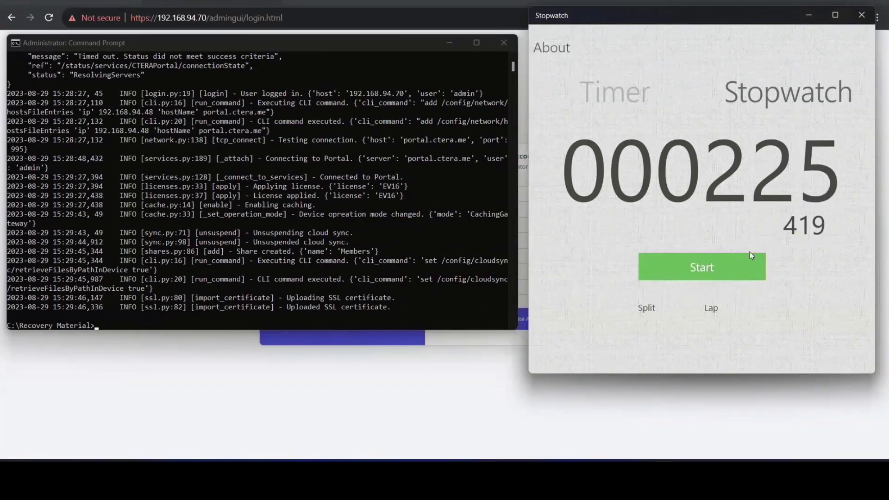
{"action": "left_click", "coordinate": [293, 369]}
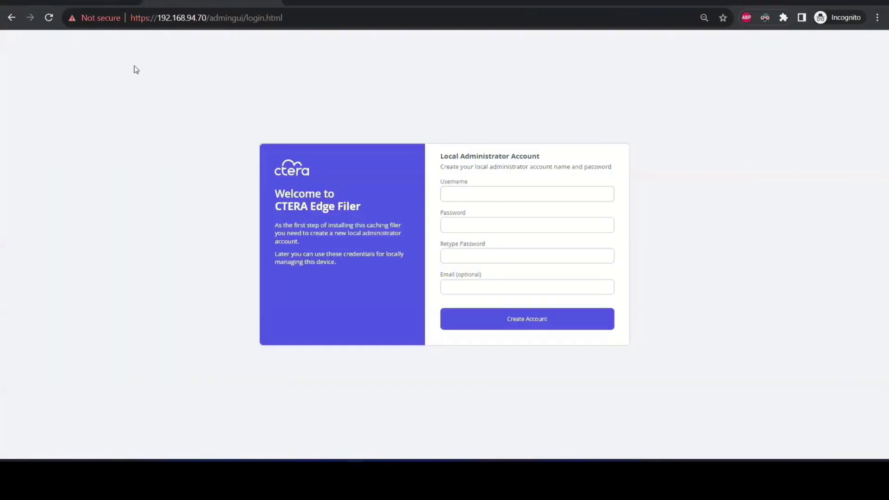
Step: Load ctera-filer2.ctera.me in the browser and open the recovered filer's Cloud Drive page
{"action": "left_click", "coordinate": [49, 18]}
{"action": "left_click", "coordinate": [308, 16]}
{"action": "type", "text": "ct"}
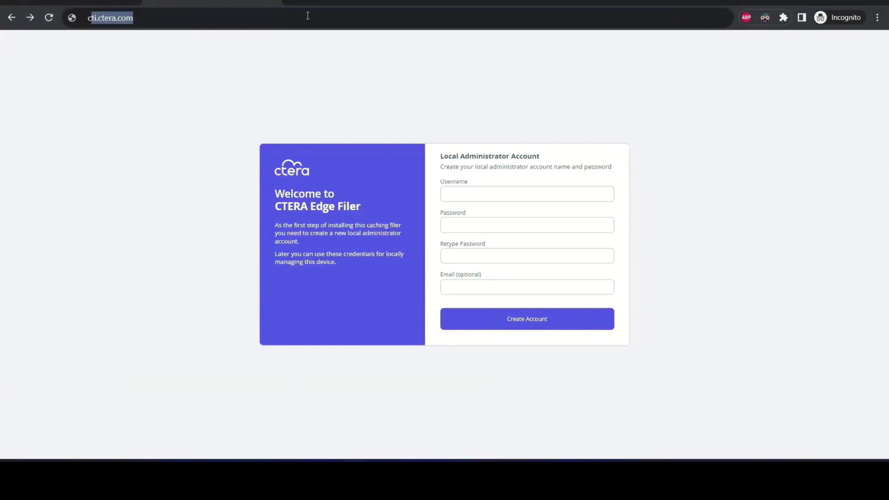
{"action": "type", "text": "era"}
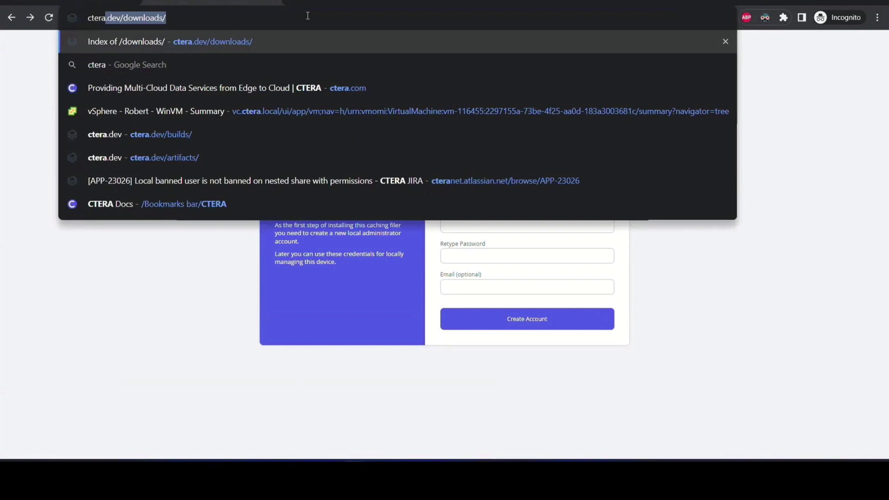
{"action": "type", "text": "-filer2.ctera.me"}
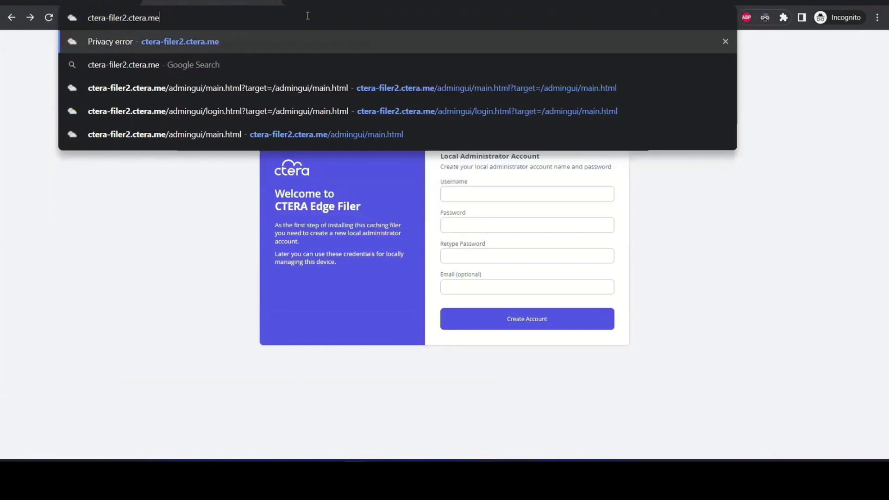
{"action": "key", "text": "Return"}
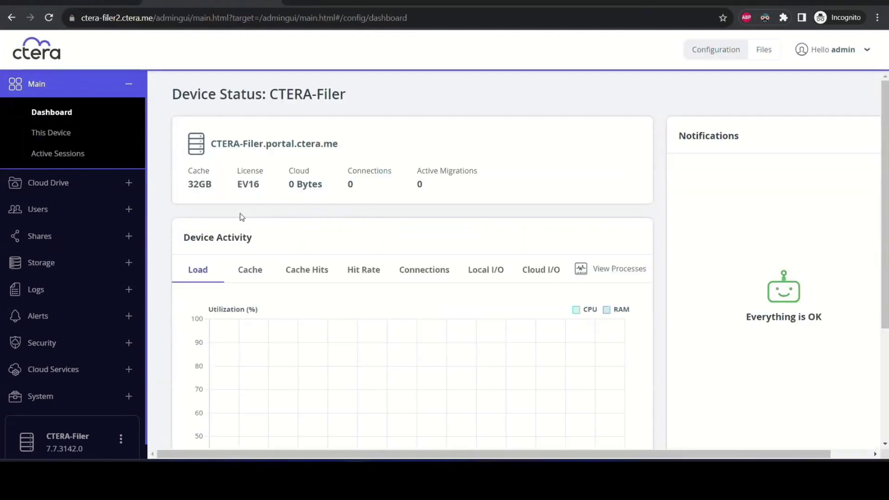
{"action": "left_click", "coordinate": [77, 187]}
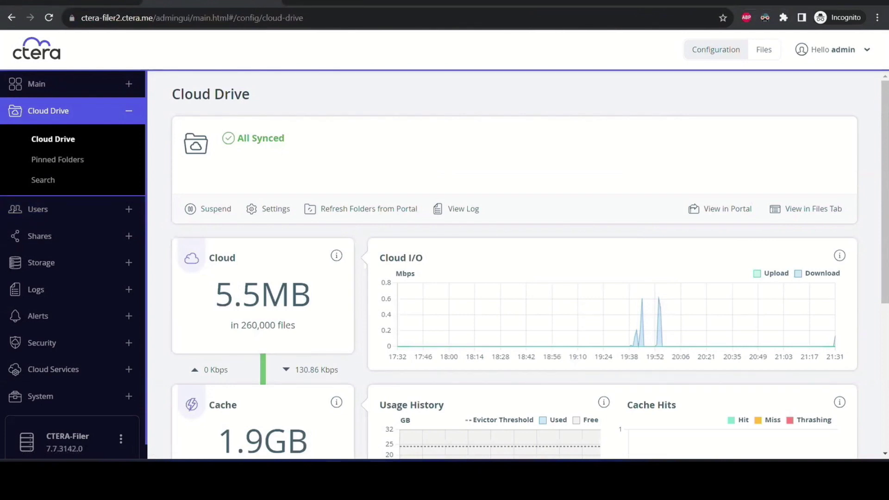
Step: Open the Members share of ctera-filer2 on drive Y: and check the contents of the last member's folder
{"action": "left_click", "coordinate": [411, 412]}
{"action": "double_click", "coordinate": [170, 203]}
{"action": "scroll", "coordinate": [175, 286], "scroll_direction": "down", "scroll_amount": 4}
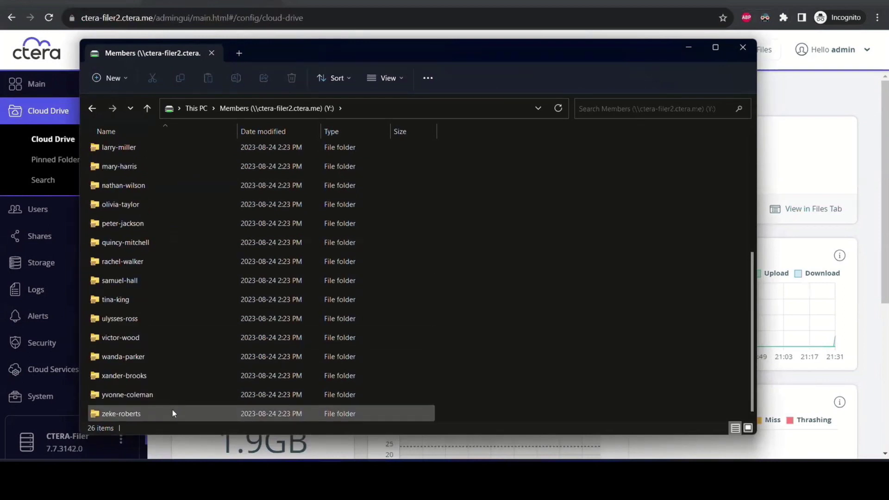
{"action": "left_click", "coordinate": [171, 411]}
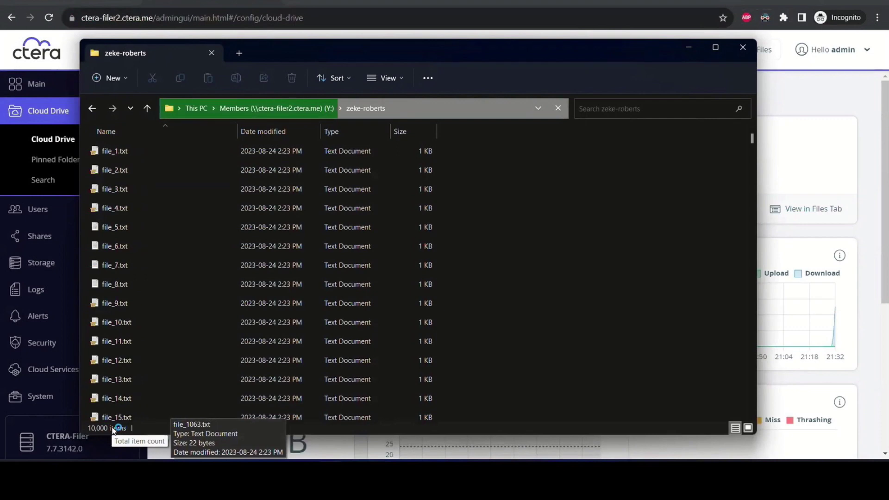
Step: Return to the Y: share's folder list and open the second-to-last and third-to-last member folders to check their files
{"action": "left_click", "coordinate": [93, 108]}
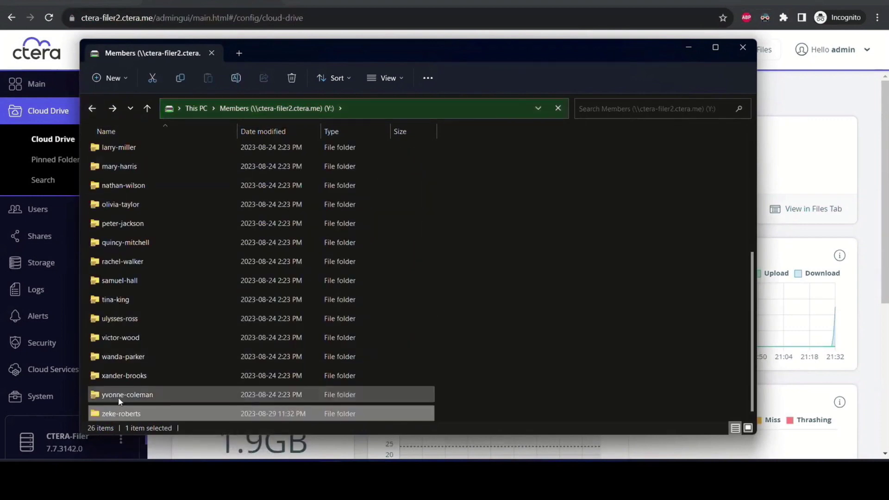
{"action": "left_click", "coordinate": [119, 397]}
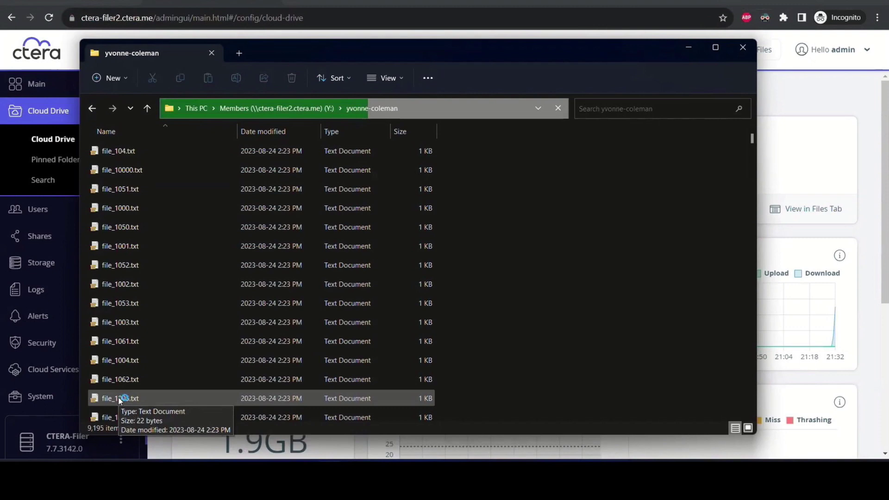
{"action": "left_click", "coordinate": [93, 108]}
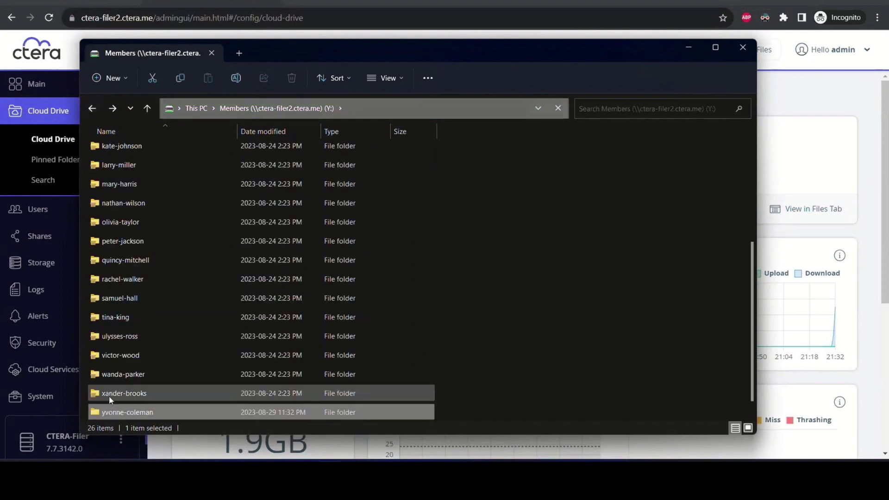
{"action": "left_click", "coordinate": [108, 395]}
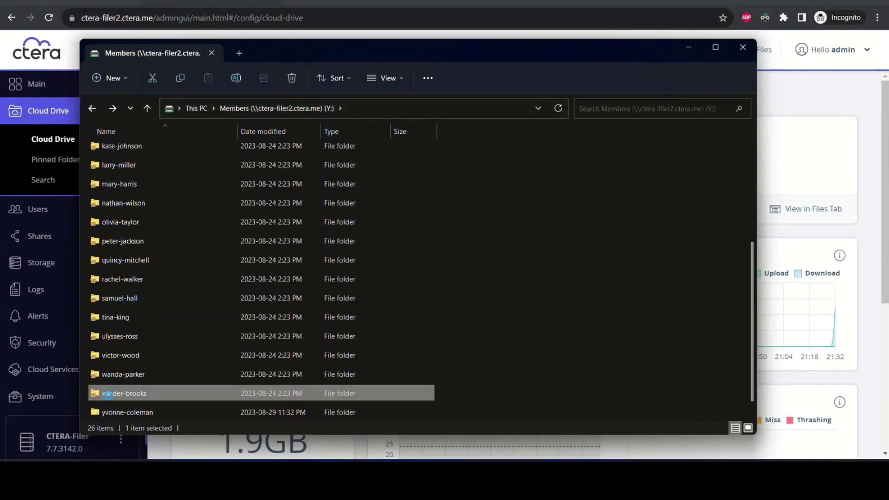
{"action": "double_click", "coordinate": [108, 394]}
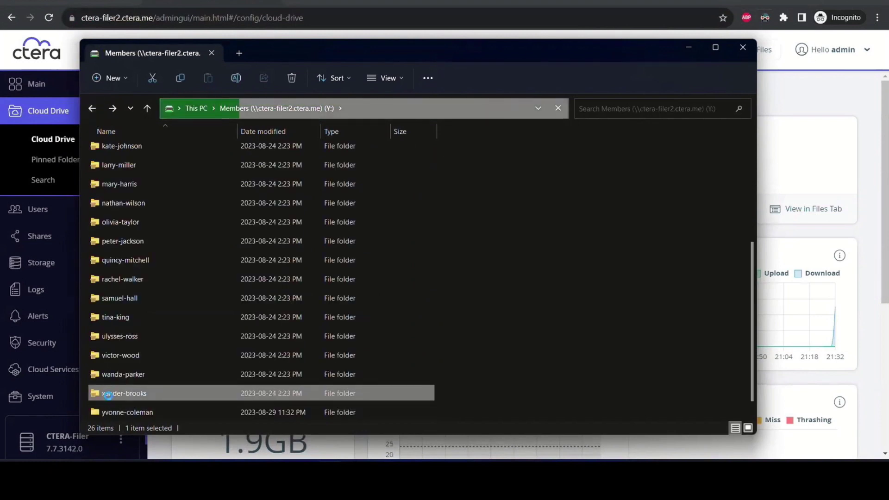
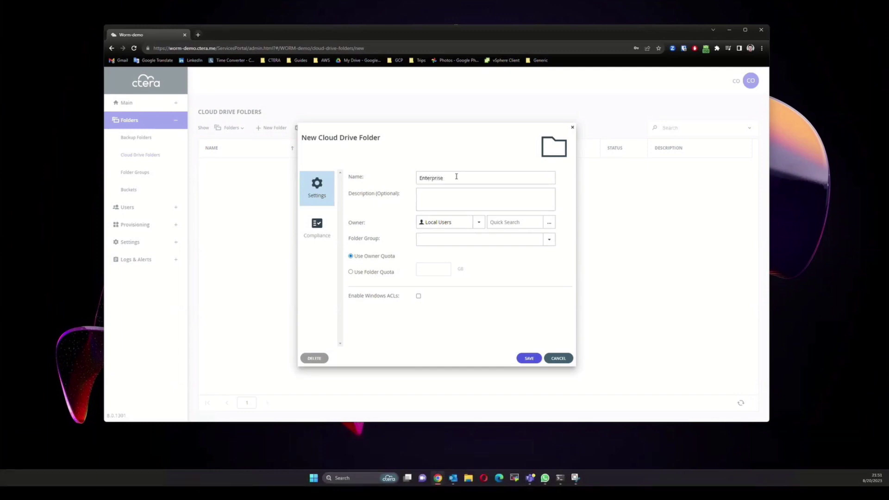
Step: Set the owner of the new Enterprise cloud drive folder to the Comp Officer account from ad.local Users
{"action": "left_click", "coordinate": [476, 224]}
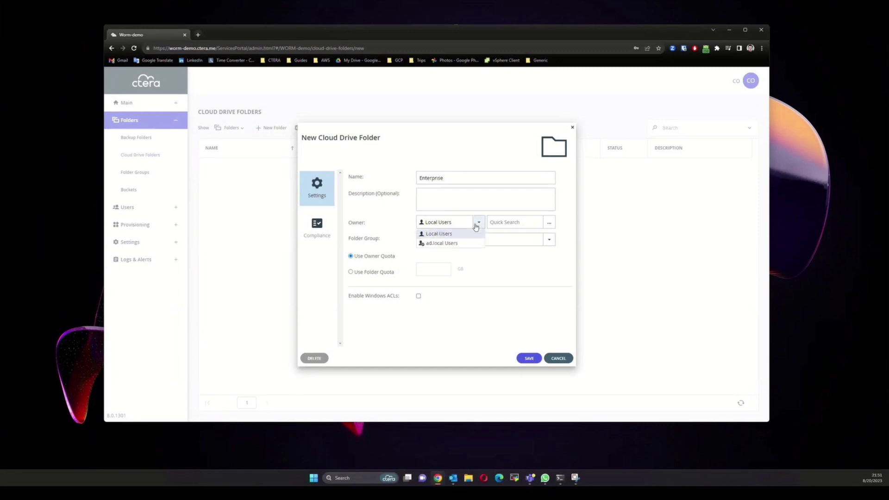
{"action": "left_click", "coordinate": [459, 243]}
{"action": "left_click", "coordinate": [550, 223]}
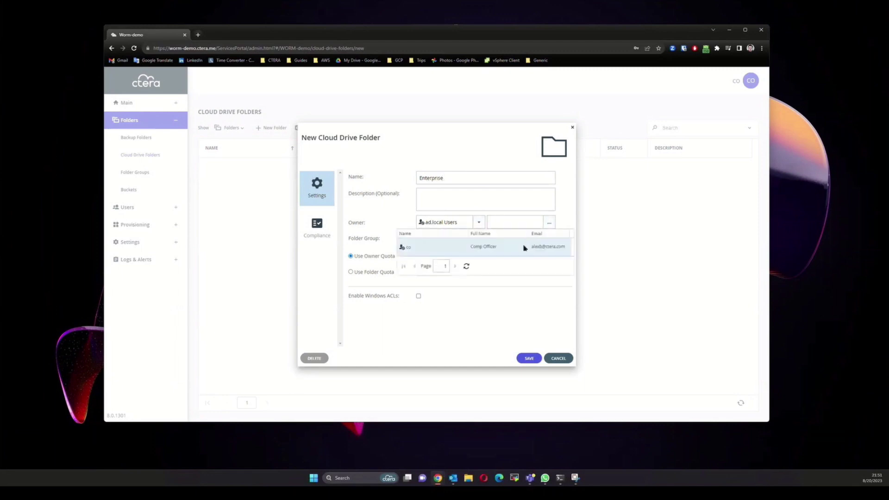
{"action": "left_click", "coordinate": [525, 246]}
Step: Assign the Enterprise folder to the WORM-demo-CloudFolders folder group and enable Windows ACLs
{"action": "left_click", "coordinate": [550, 241]}
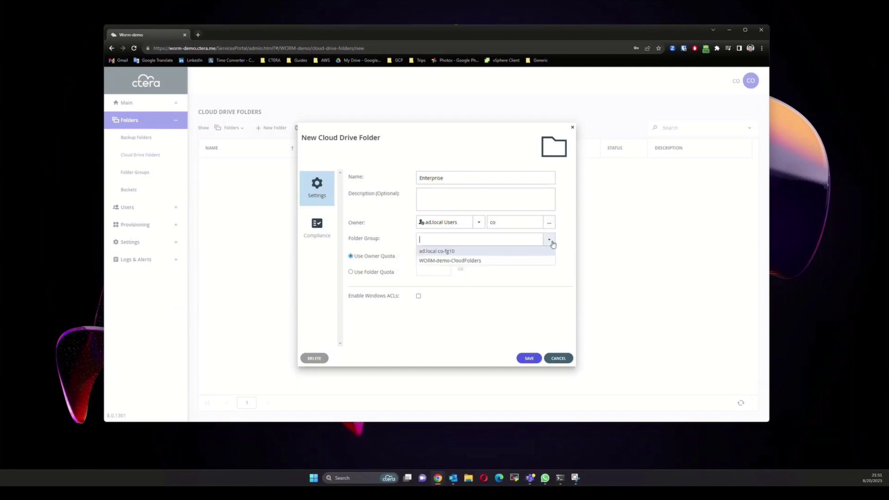
{"action": "left_click", "coordinate": [514, 262]}
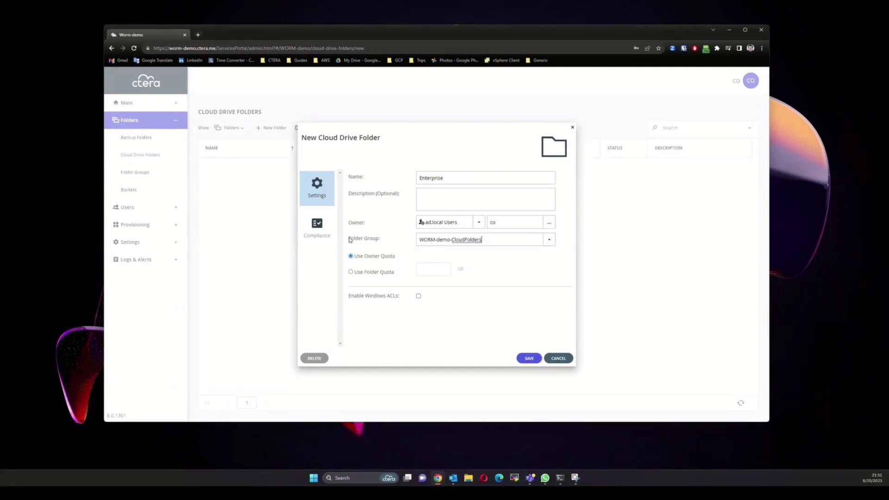
{"action": "left_click", "coordinate": [418, 296]}
Step: Enable WORM in the Enterprise folder's compliance settings, set the retention mode to Enterprise, and save the folder
{"action": "left_click", "coordinate": [316, 225]}
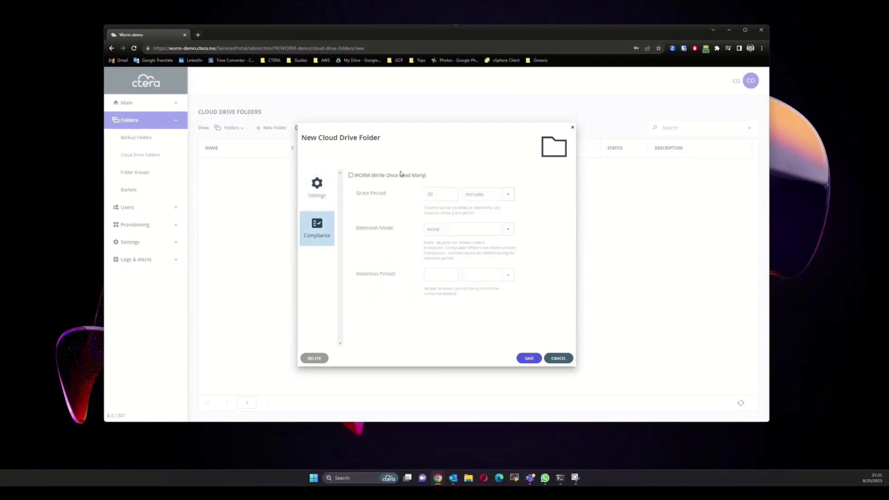
{"action": "left_click", "coordinate": [401, 174]}
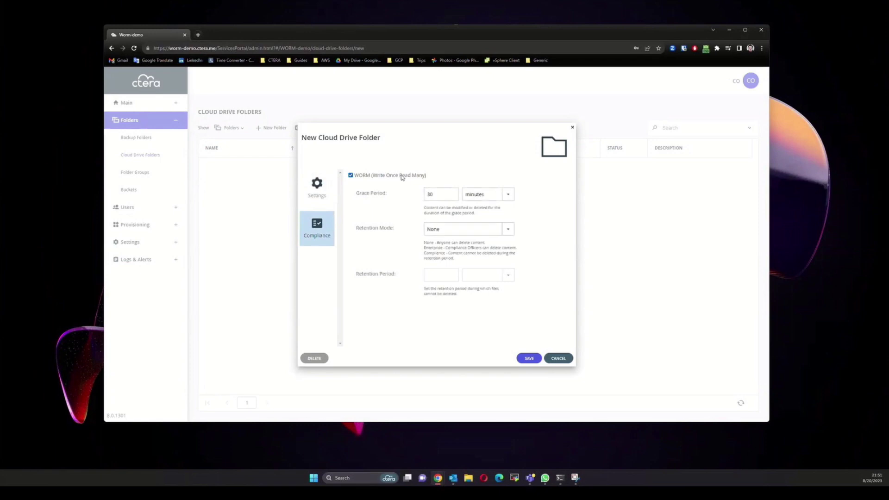
{"action": "left_click", "coordinate": [508, 196]}
{"action": "left_click", "coordinate": [509, 198]}
{"action": "left_click", "coordinate": [508, 229]}
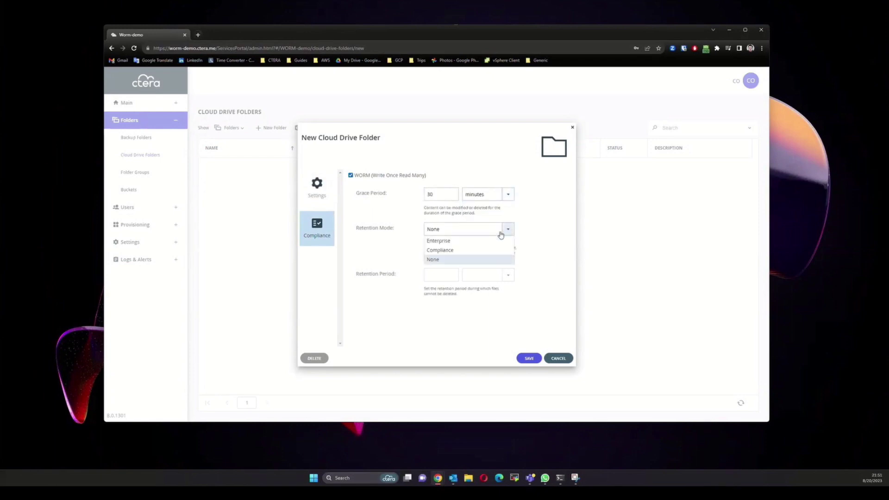
{"action": "left_click", "coordinate": [485, 241]}
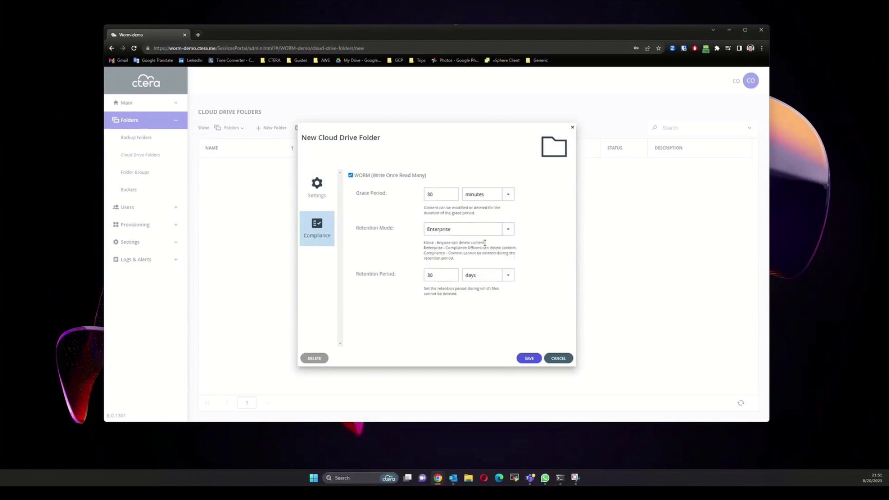
{"action": "left_click", "coordinate": [509, 275]}
{"action": "left_click", "coordinate": [508, 277]}
{"action": "left_click", "coordinate": [529, 359]}
Step: Create a new cloud drive folder named Compliance and set its owner to the co account from ad.local Users
{"action": "left_click", "coordinate": [273, 127]}
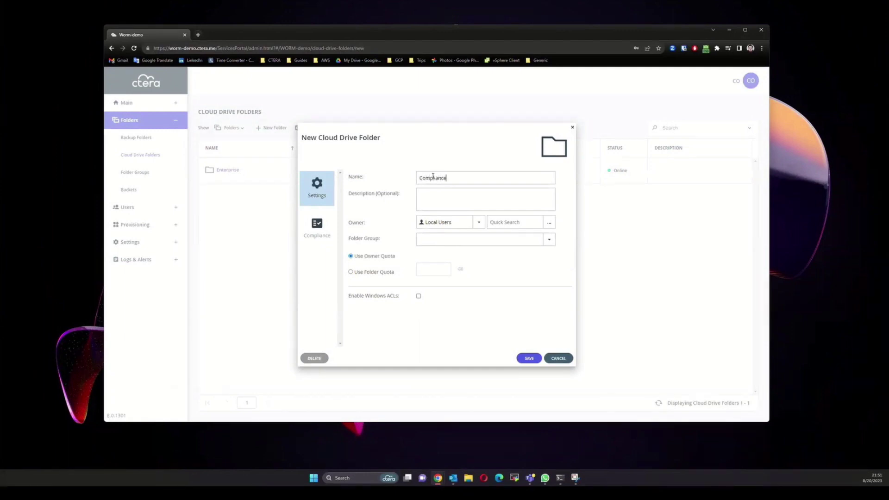
{"action": "left_click", "coordinate": [477, 223]}
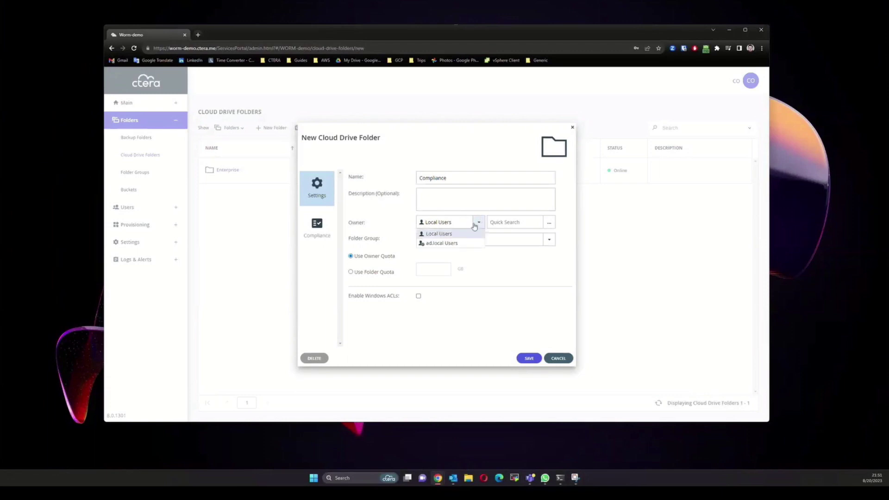
{"action": "left_click", "coordinate": [454, 243]}
{"action": "left_click", "coordinate": [547, 225]}
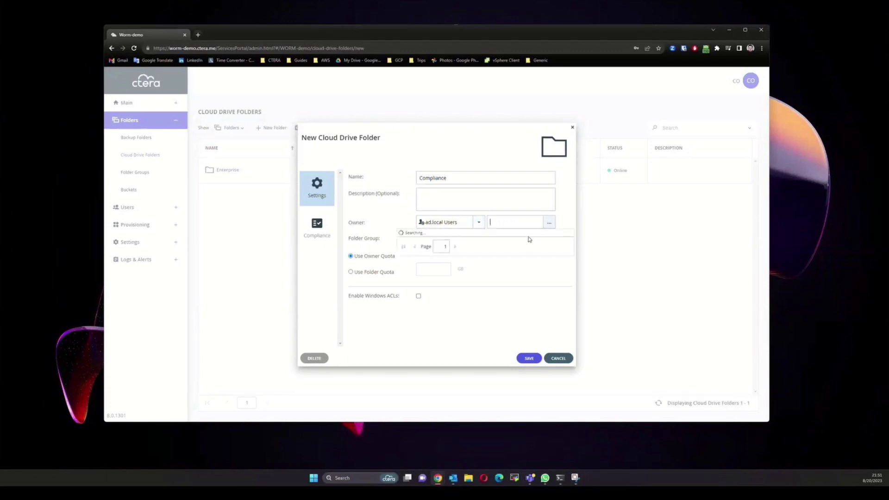
{"action": "left_click", "coordinate": [519, 246]}
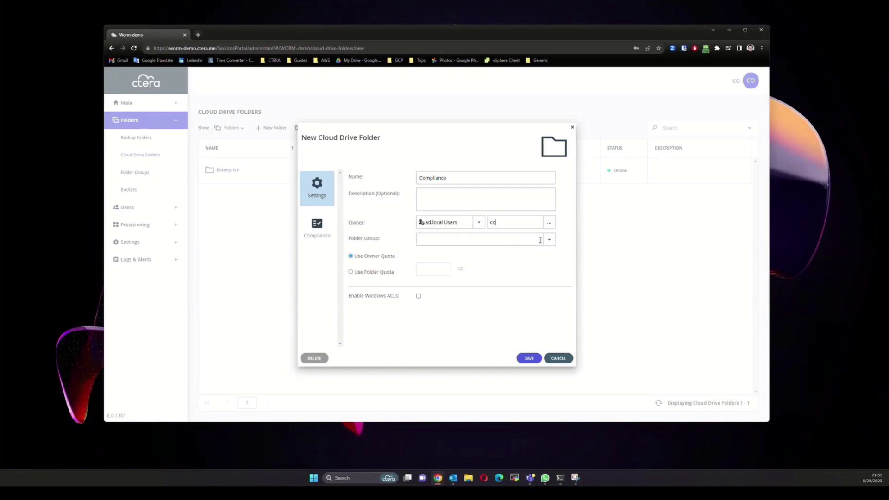
Step: Assign the Compliance folder to the WORM-demo-CloudFolders folder group and enable Windows ACLs
{"action": "left_click", "coordinate": [550, 240]}
{"action": "left_click", "coordinate": [512, 260]}
{"action": "left_click", "coordinate": [419, 297]}
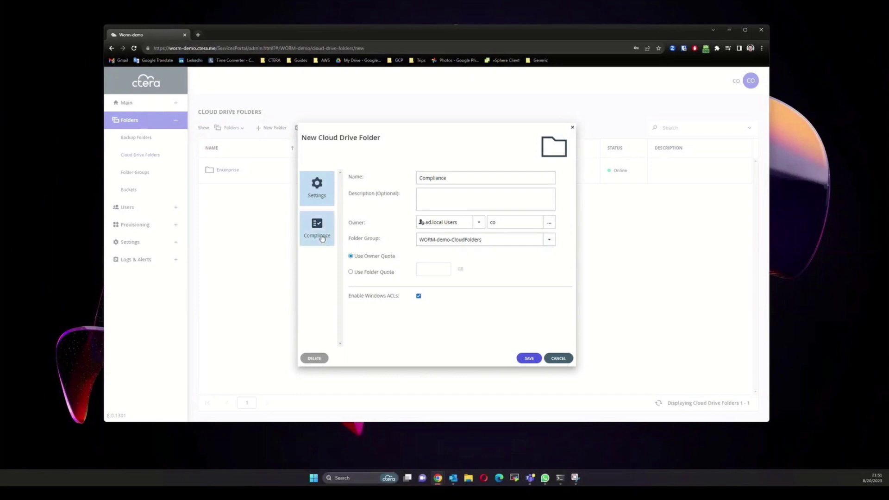
Step: Enable WORM in the Compliance folder's compliance settings, set the retention mode to Compliance, and save the folder
{"action": "left_click", "coordinate": [369, 175]}
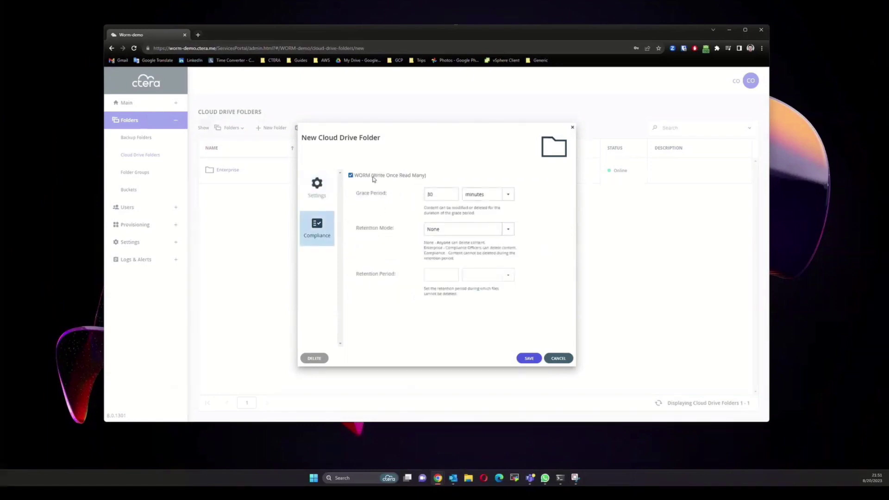
{"action": "left_click", "coordinate": [508, 228]}
{"action": "left_click", "coordinate": [479, 252]}
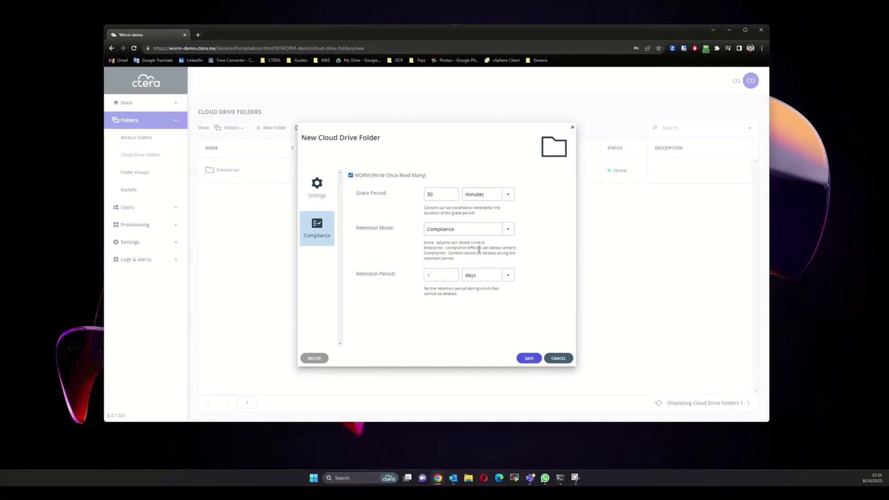
{"action": "left_click", "coordinate": [535, 359]}
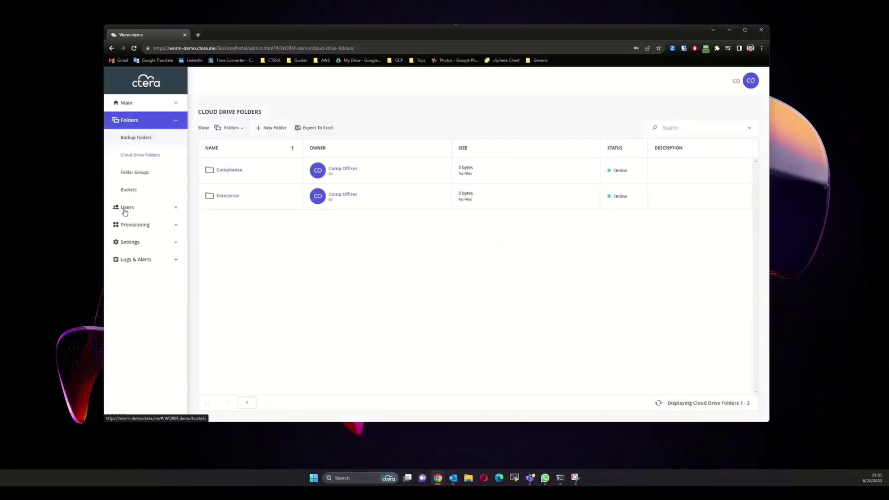
Step: Open the User Roles list in the portal settings and select a role to review
{"action": "left_click", "coordinate": [147, 250]}
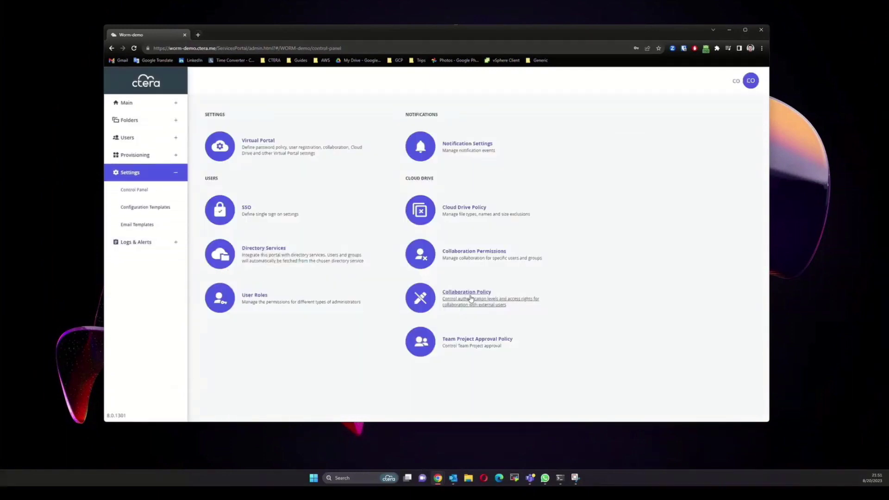
{"action": "left_click", "coordinate": [363, 305]}
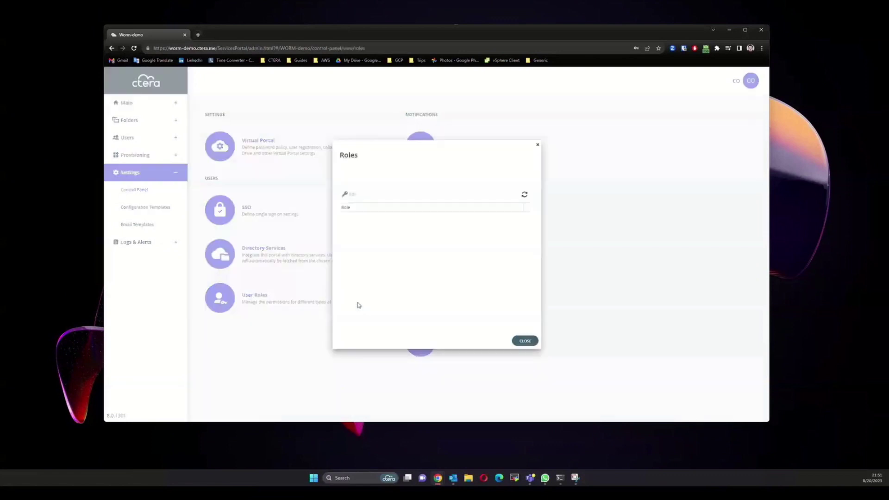
{"action": "left_click", "coordinate": [375, 222]}
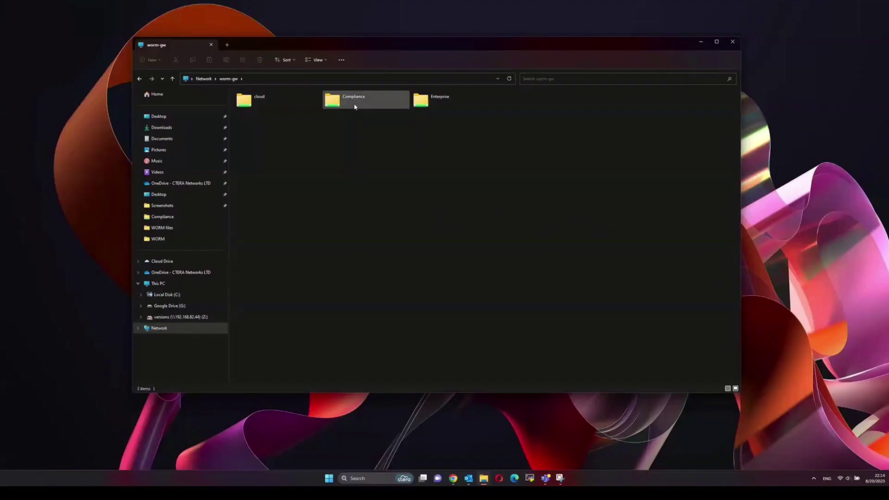
Step: Open WORM-demo-doc-compliance.docx from the Compliance share on worm-gw
{"action": "left_click", "coordinate": [355, 107]}
{"action": "double_click", "coordinate": [356, 107]}
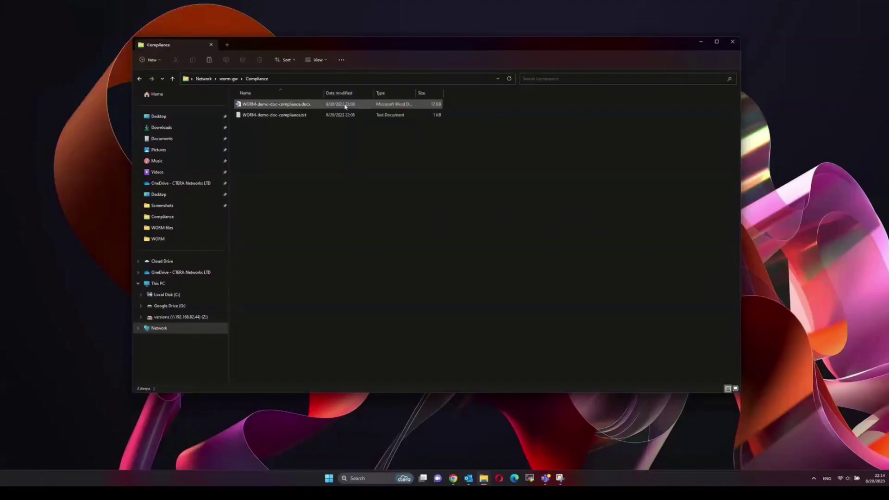
{"action": "left_click", "coordinate": [301, 107]}
{"action": "double_click", "coordinate": [301, 107]}
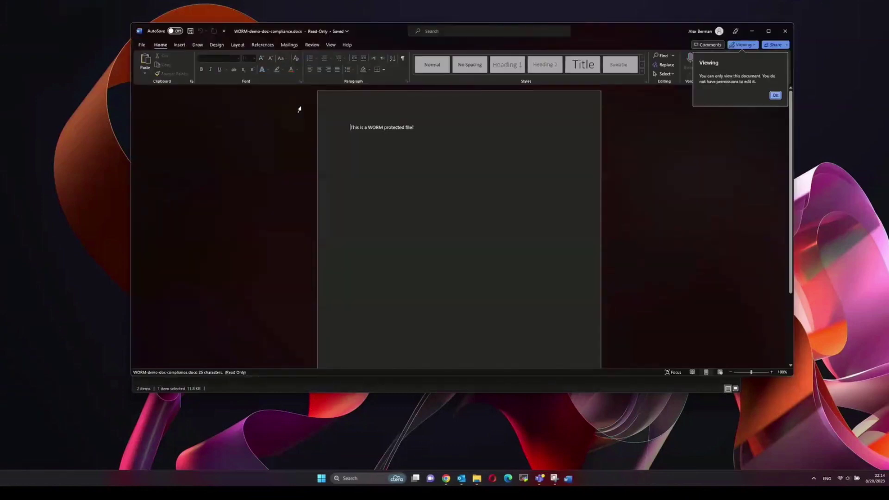
Step: Try to add "edit" after the read-only document's text and save it, and close the document without saving
{"action": "left_click", "coordinate": [454, 130]}
{"action": "type", "text": "a"}
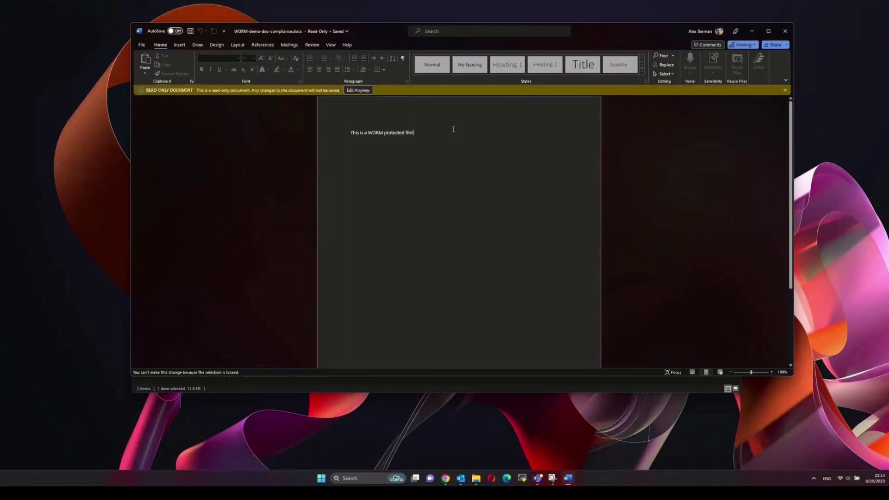
{"action": "left_click", "coordinate": [365, 90]}
{"action": "type", "text": "edit"}
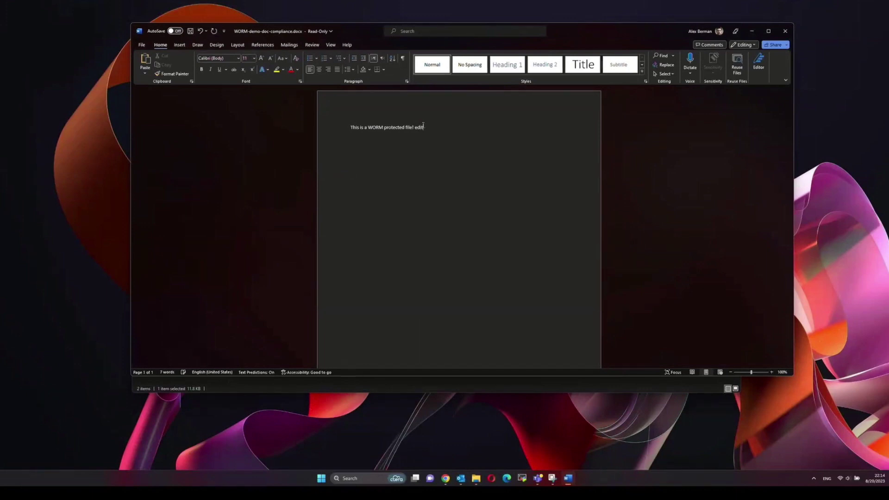
{"action": "key", "text": "ctrl+s"}
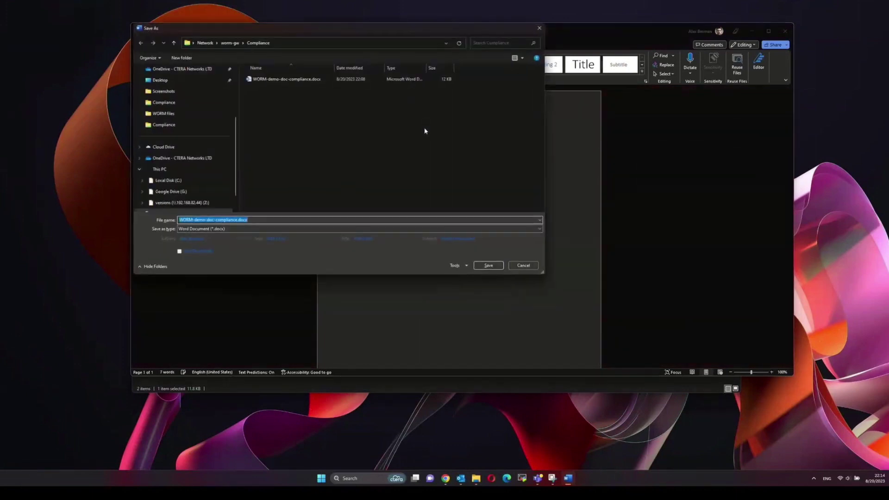
{"action": "left_click", "coordinate": [523, 265]}
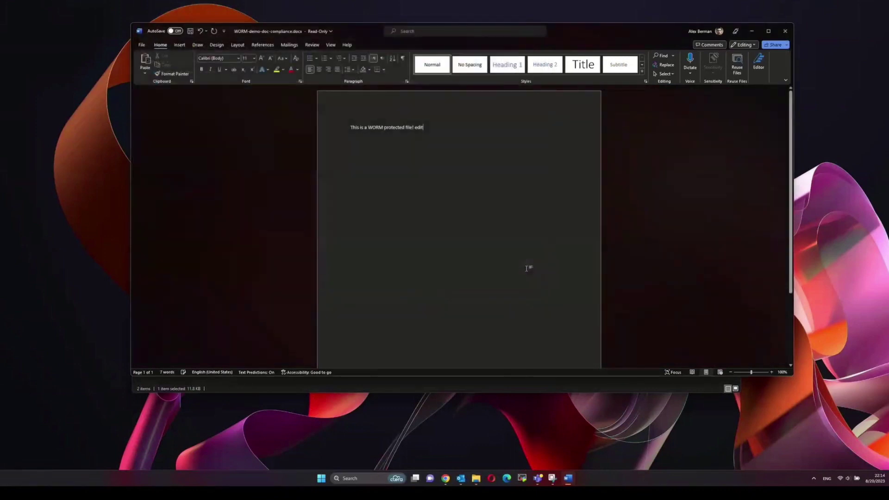
{"action": "left_click", "coordinate": [785, 31]}
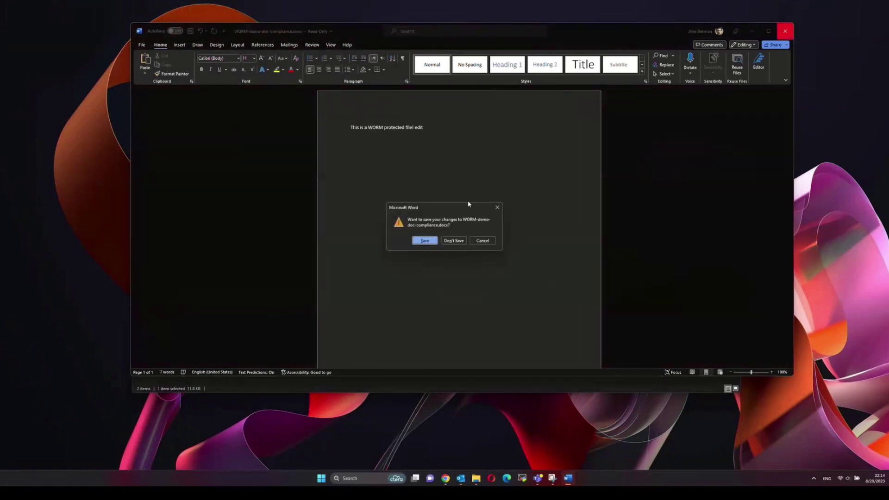
{"action": "left_click", "coordinate": [453, 240]}
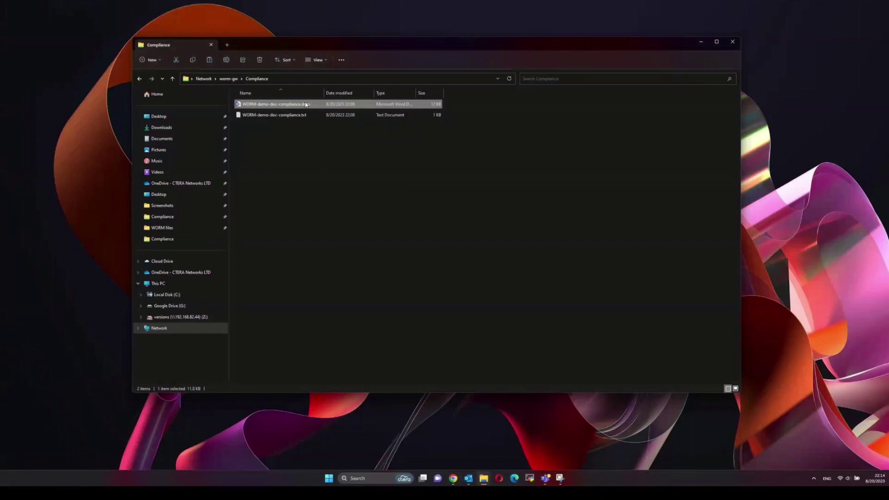
Step: Try to rename the Word file in the Compliance share to WORM-demo-doc-compliance1.docx
{"action": "right_click", "coordinate": [307, 104]}
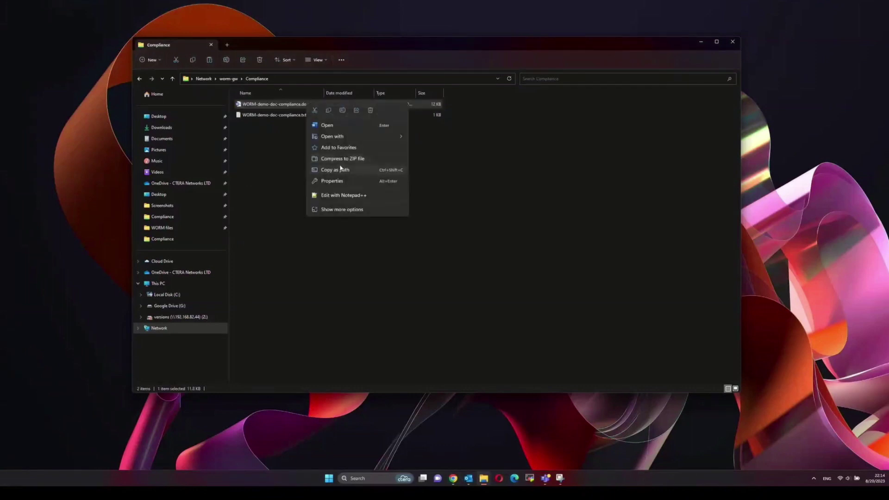
{"action": "left_click", "coordinate": [342, 110]}
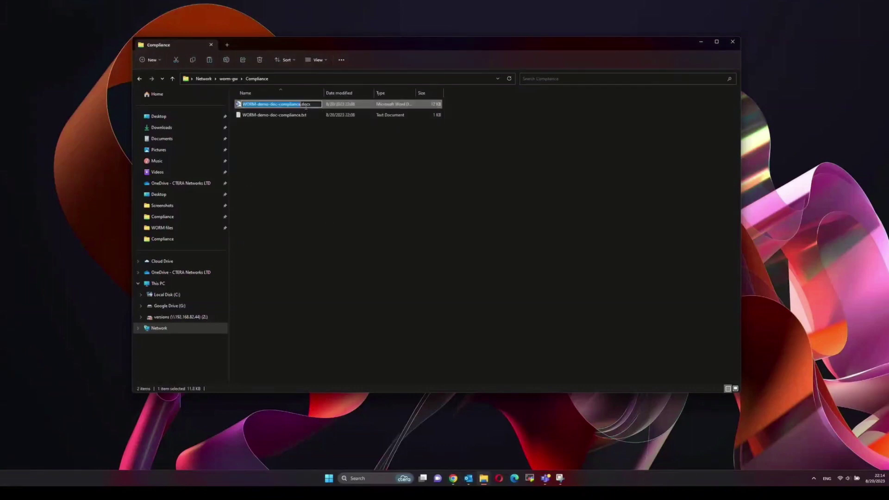
{"action": "key", "text": "Right"}
{"action": "type", "text": "1"}
{"action": "key", "text": "Return"}
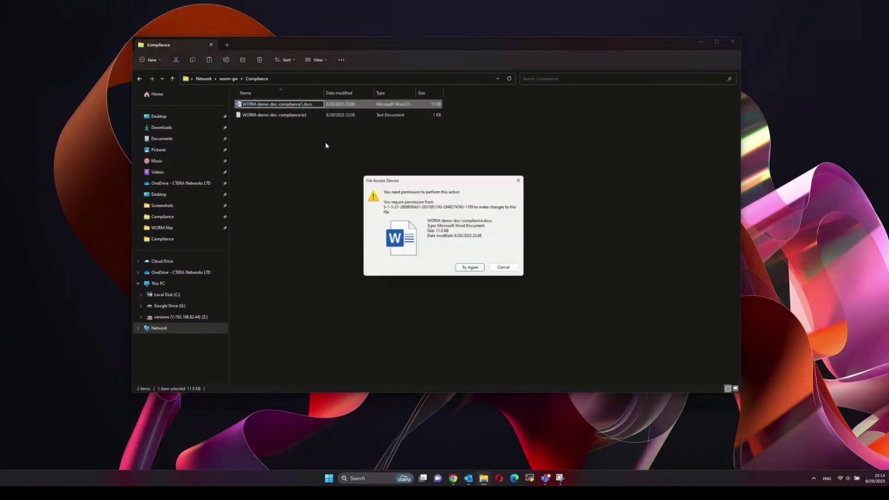
{"action": "left_click", "coordinate": [506, 269]}
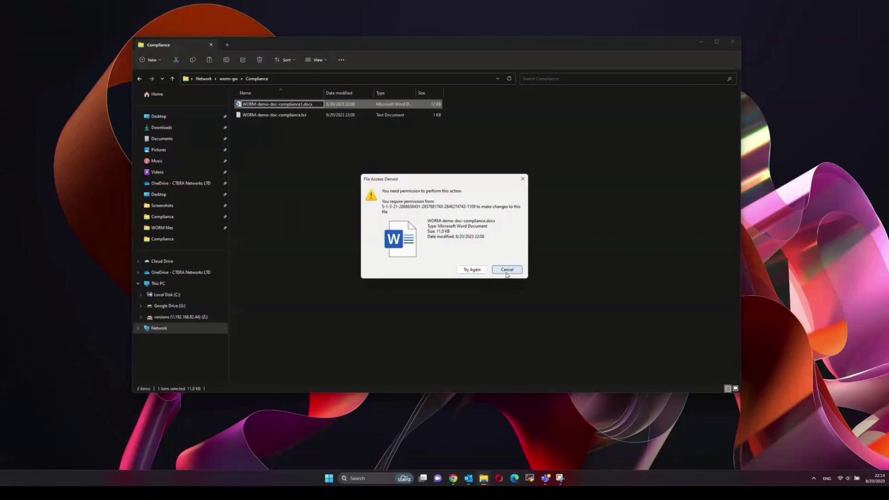
Step: Try to permanently delete WORM-demo-doc-compliance.txt from the Compliance share
{"action": "left_click", "coordinate": [304, 118]}
{"action": "key", "text": "Delete"}
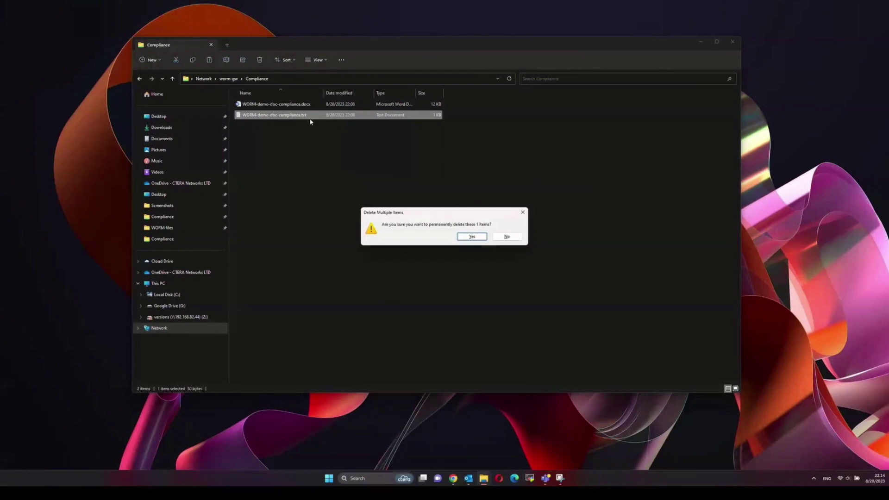
{"action": "key", "text": "Return"}
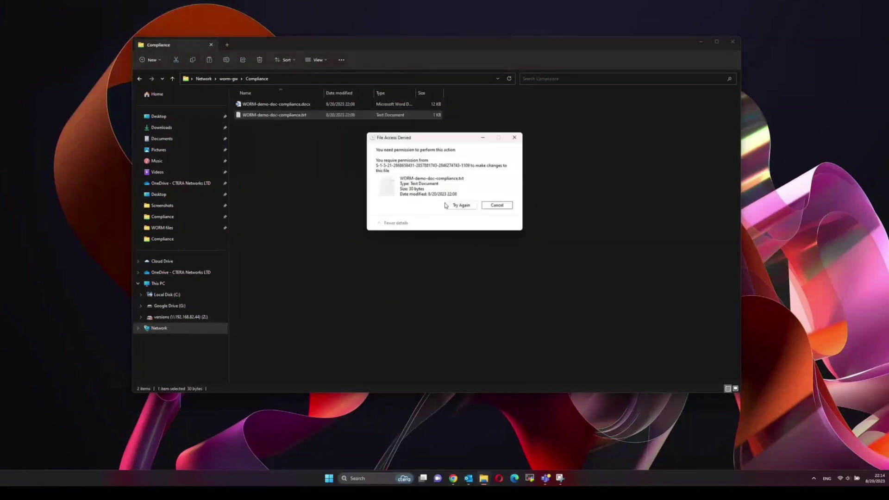
{"action": "left_click", "coordinate": [495, 206]}
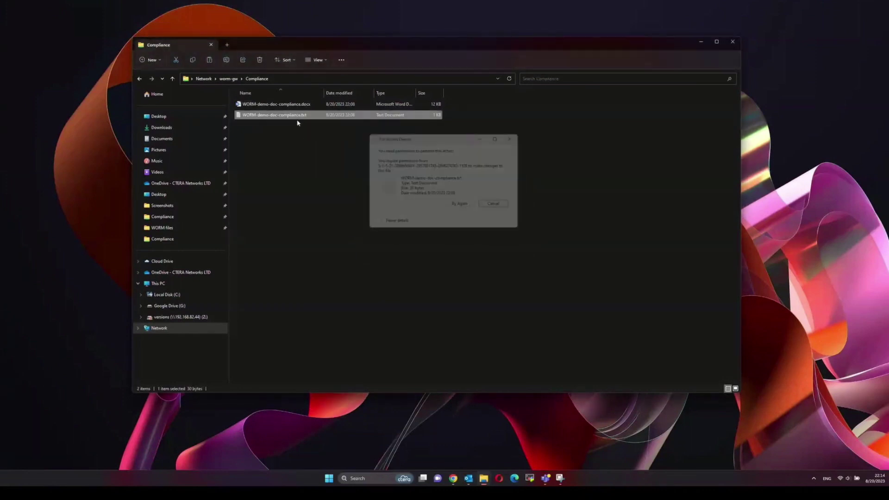
Step: Try to move WORM-demo-doc-compliance.txt from the Compliance share to the desktop
{"action": "left_click_drag", "start_coordinate": [295, 116], "coordinate": [89, 156]}
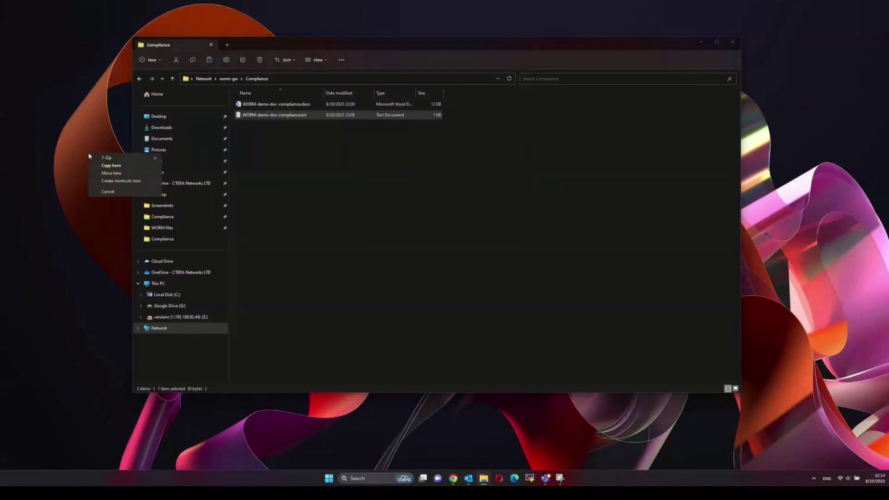
{"action": "left_click", "coordinate": [116, 173]}
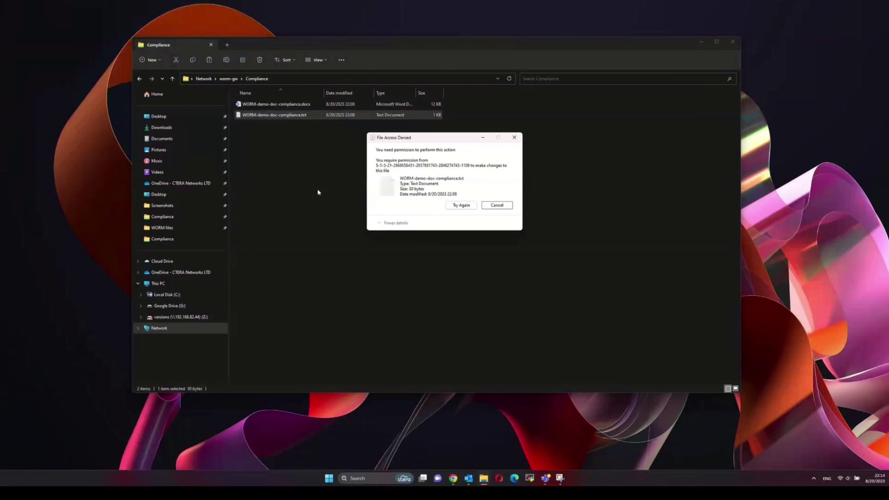
{"action": "left_click", "coordinate": [490, 207]}
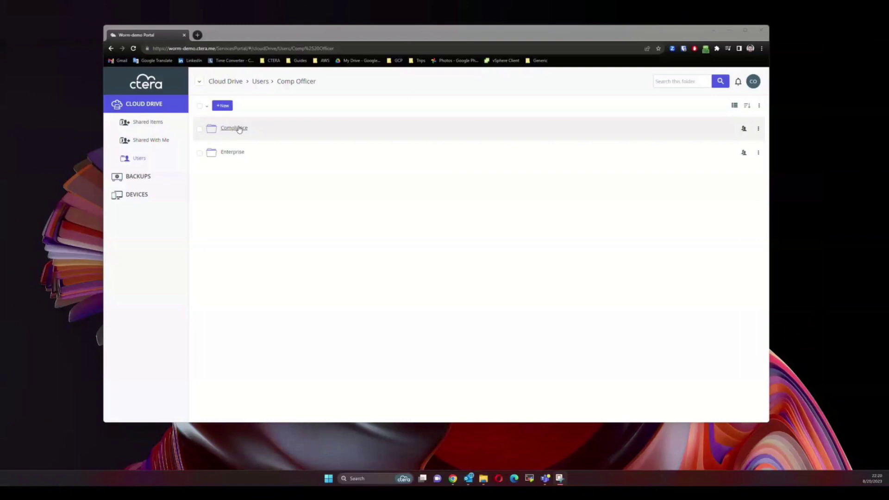
Step: Open the Compliance folder in the CTERA portal's cloud drive and check the compliance settings of WORM-demo-doc-compliance.docx
{"action": "left_click", "coordinate": [239, 128]}
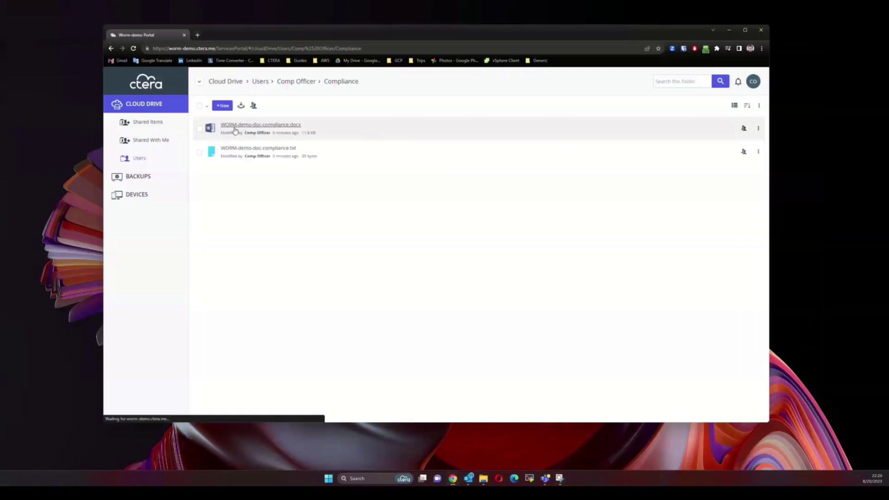
{"action": "left_click", "coordinate": [201, 131]}
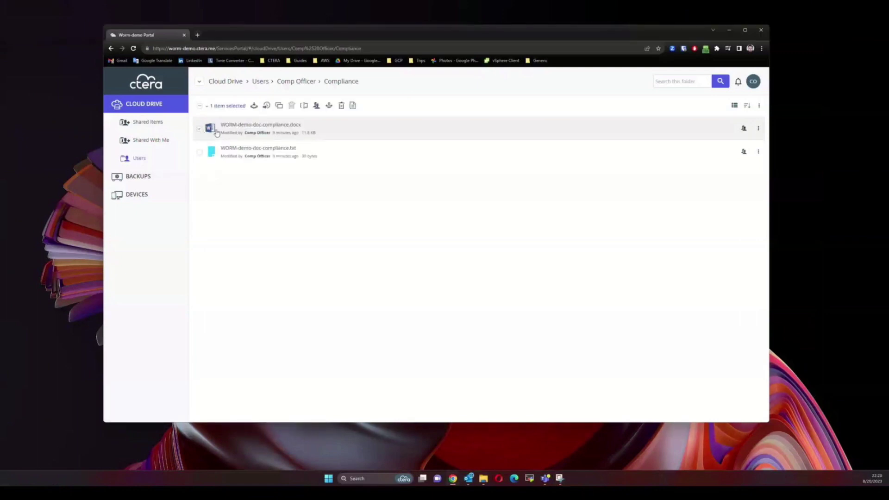
{"action": "left_click", "coordinate": [353, 106]}
{"action": "left_click", "coordinate": [403, 107]}
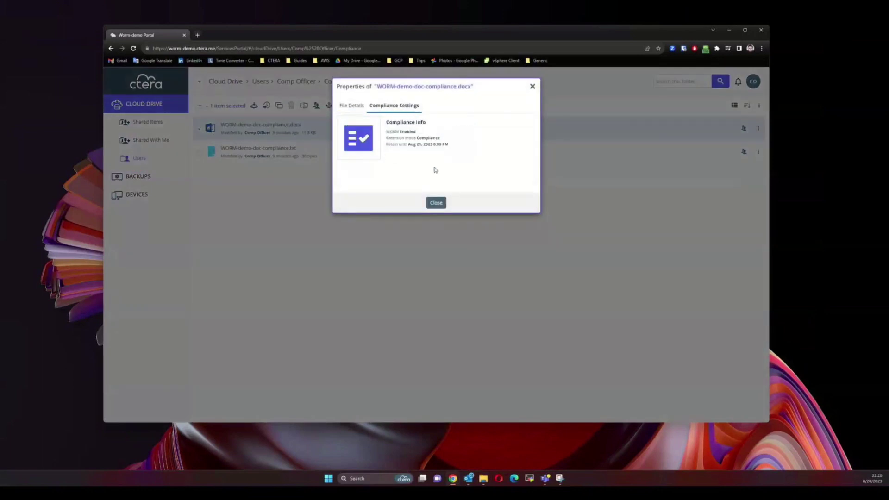
{"action": "left_click", "coordinate": [438, 204]}
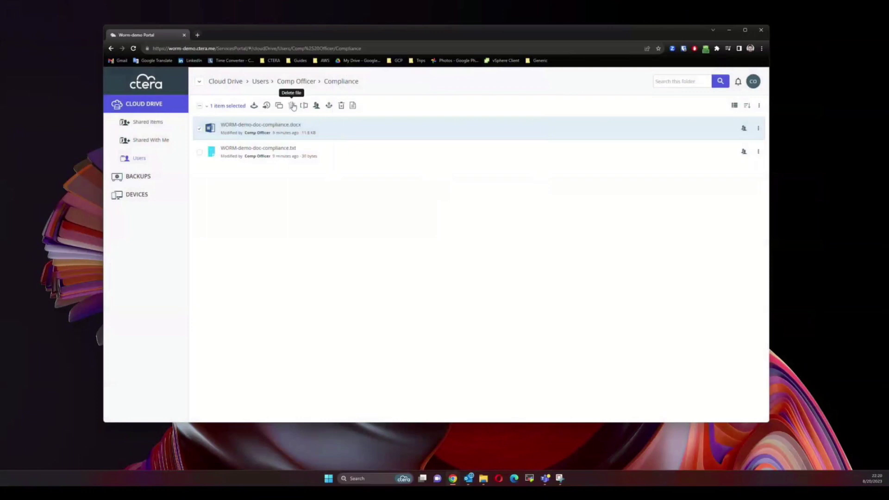
Step: Try to delete WORM-demo-doc-compliance.docx from the Compliance folder in the portal
{"action": "left_click", "coordinate": [292, 106]}
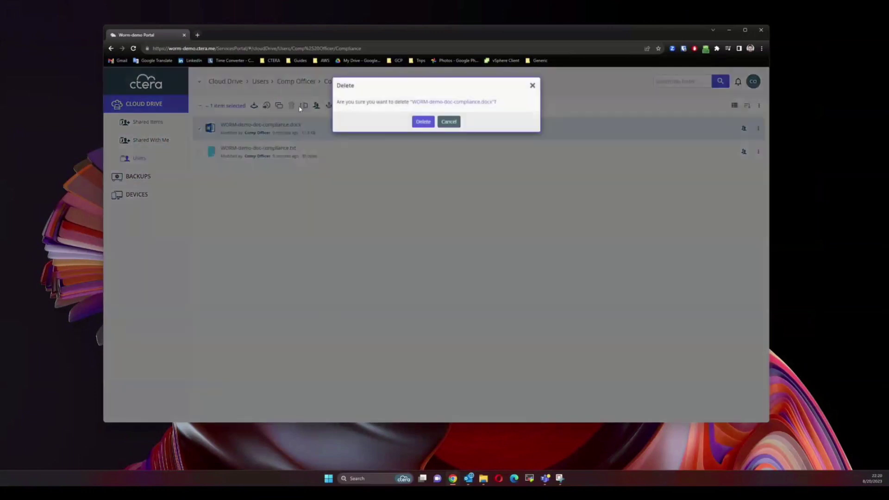
{"action": "left_click", "coordinate": [419, 123]}
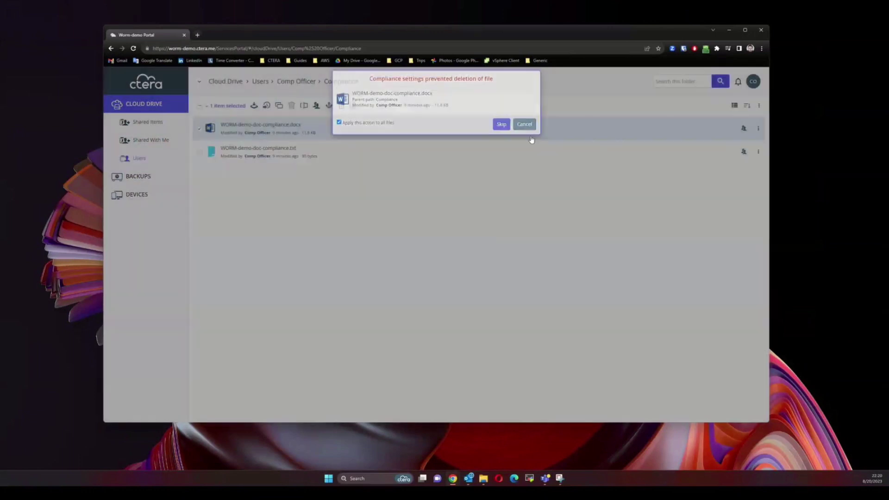
Step: Cancel the deletion of WORM-demo-doc-compliance.docx in the Compliance folder and resume playback of the demo video
{"action": "left_click", "coordinate": [524, 124]}
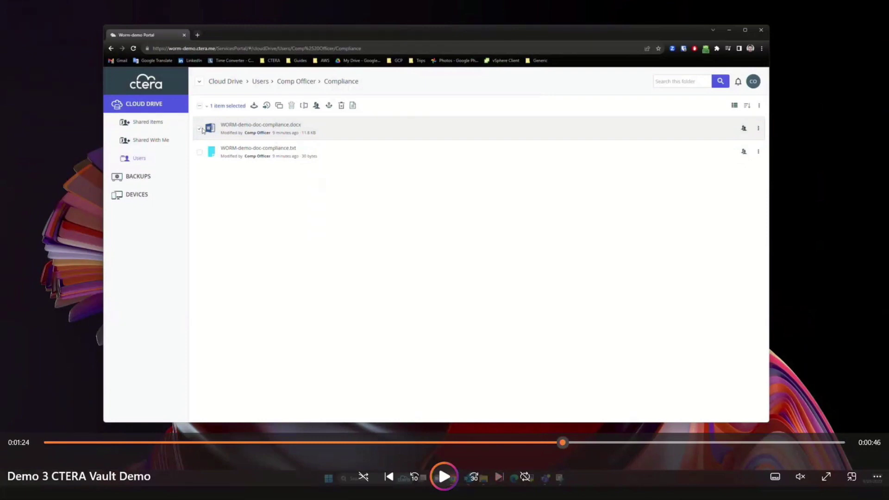
{"action": "left_click", "coordinate": [438, 464]}
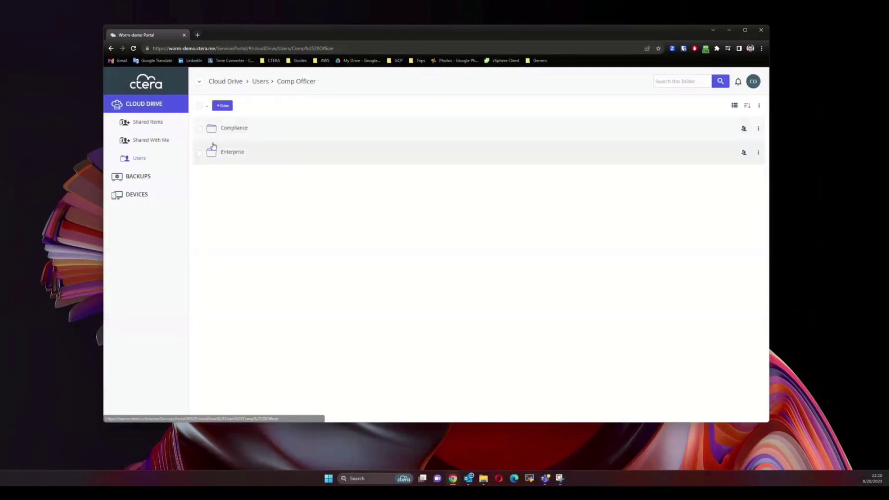
Step: Open the Enterprise folder in the portal's cloud drive and check the compliance settings of WORM-demo-doc-enterprise.docx
{"action": "left_click", "coordinate": [232, 153]}
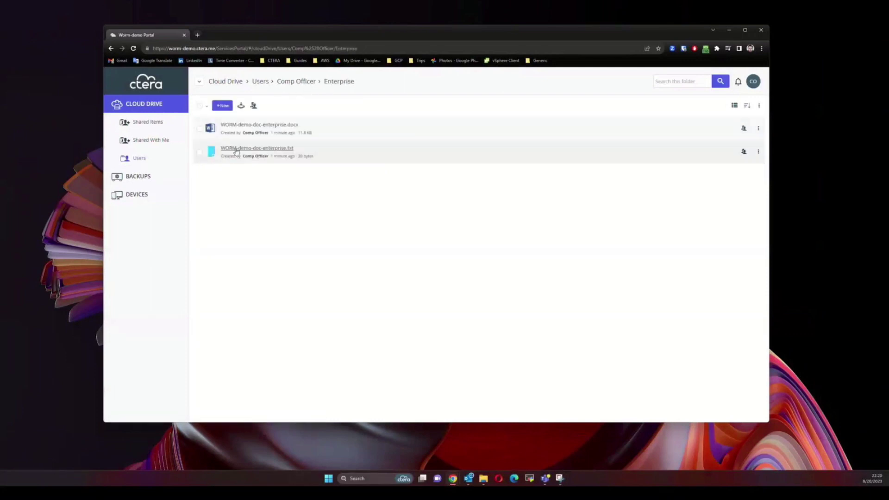
{"action": "left_click", "coordinate": [200, 129]}
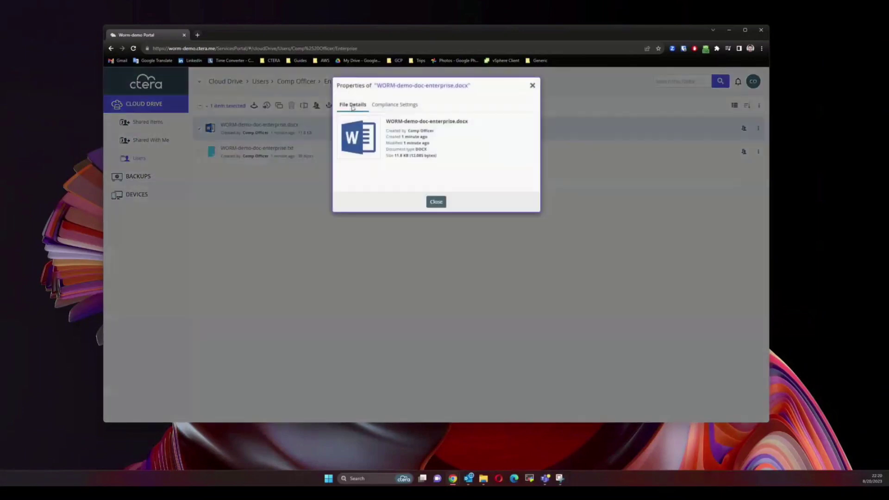
{"action": "left_click", "coordinate": [396, 107]}
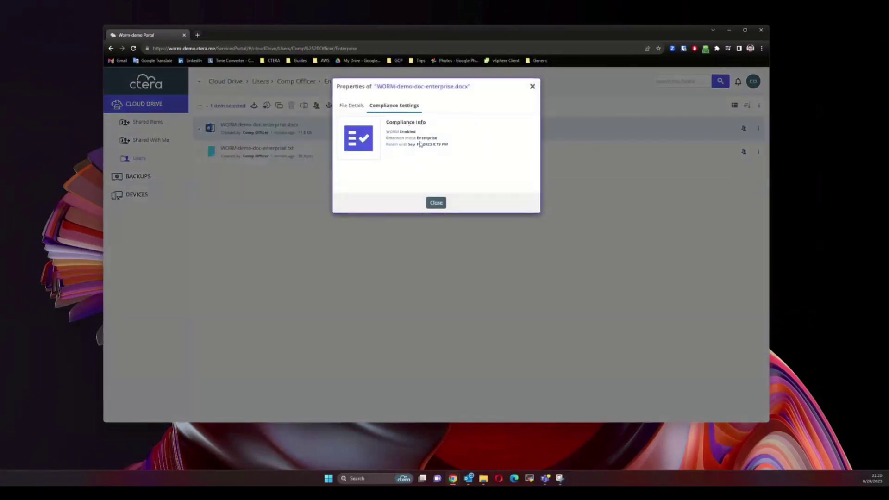
{"action": "left_click", "coordinate": [436, 203]}
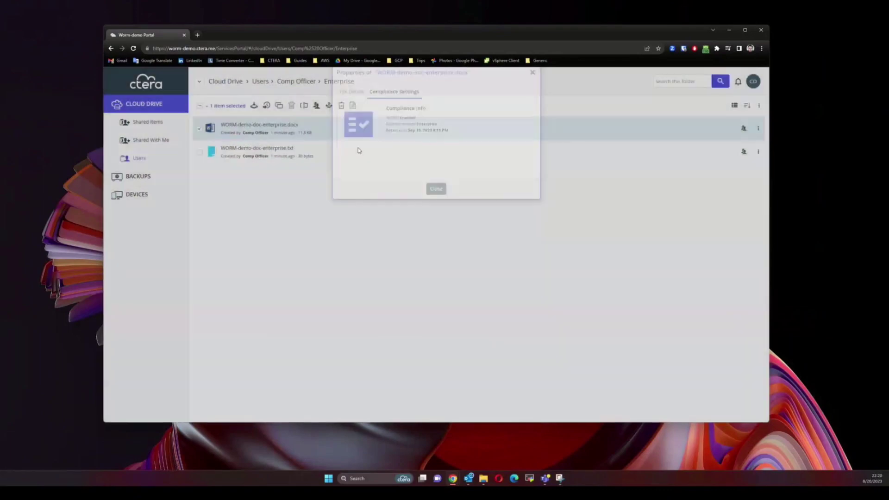